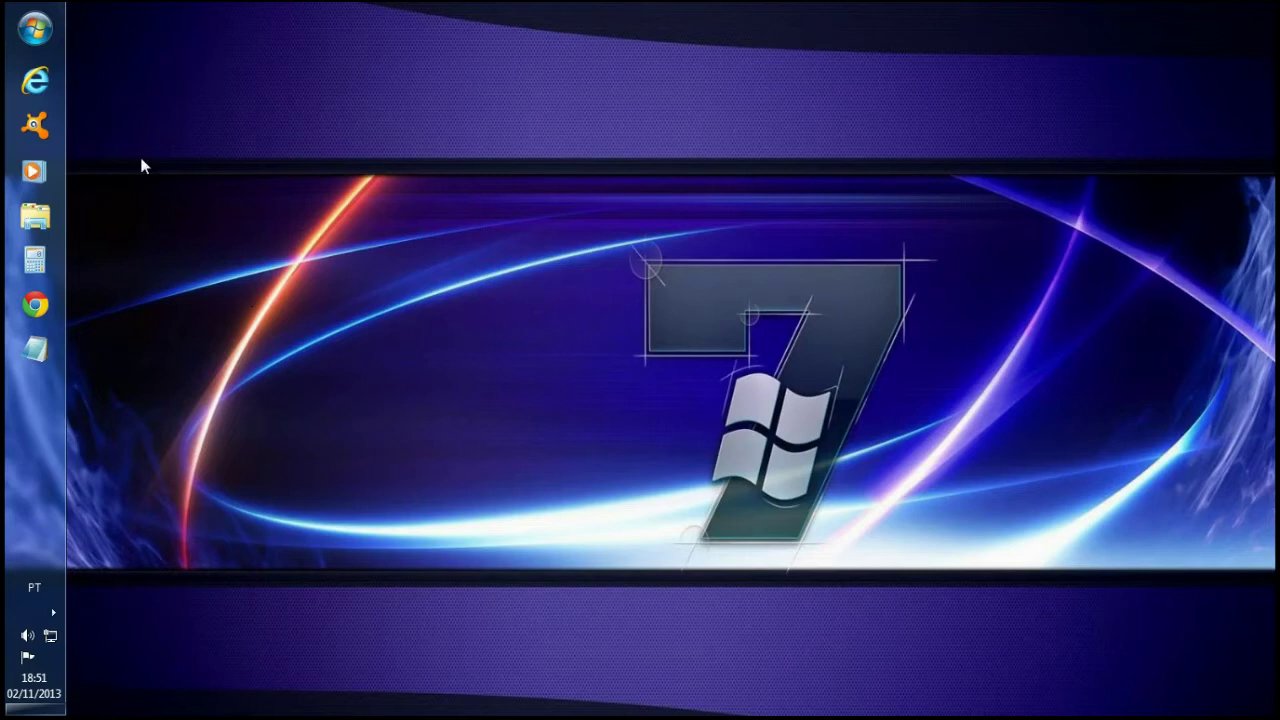
Step: Open the scs_extractor folder in the Documents library and shift its window aside to make room for a second one
key(super)
click(476, 245)
scroll(586, 337, down, 10)
scroll(588, 338, down, 15)
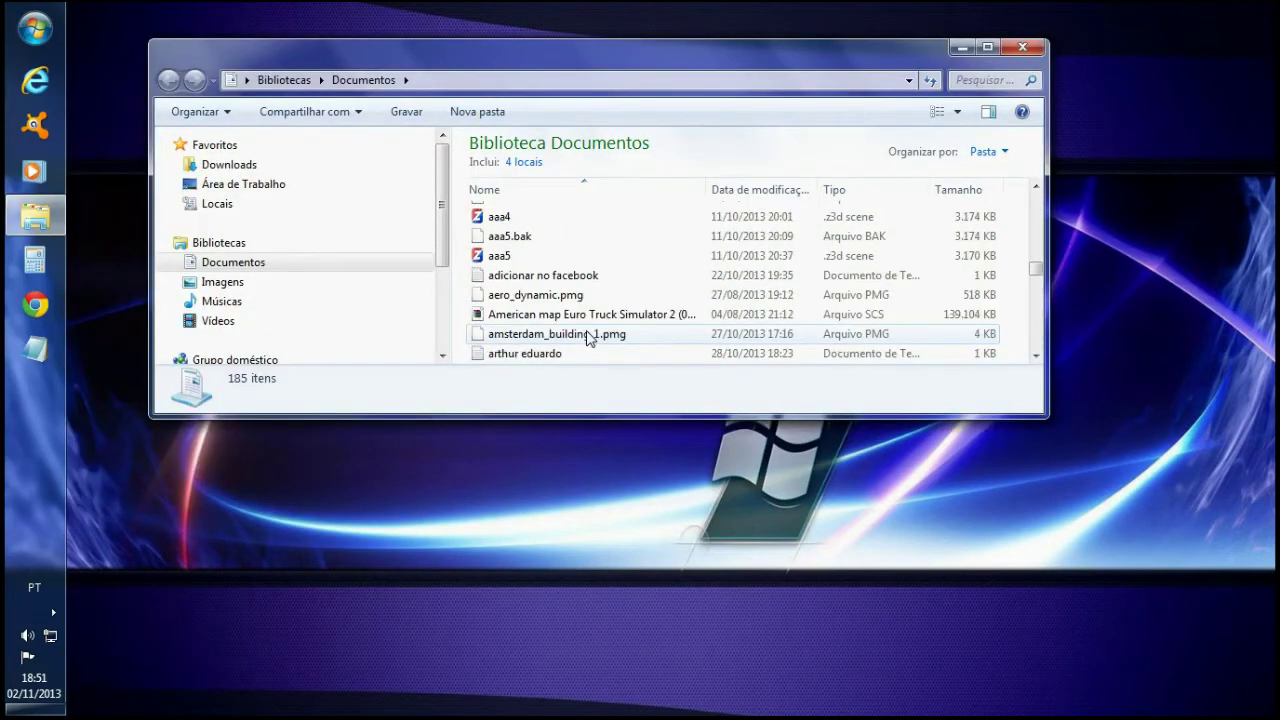
scroll(588, 338, up, 5)
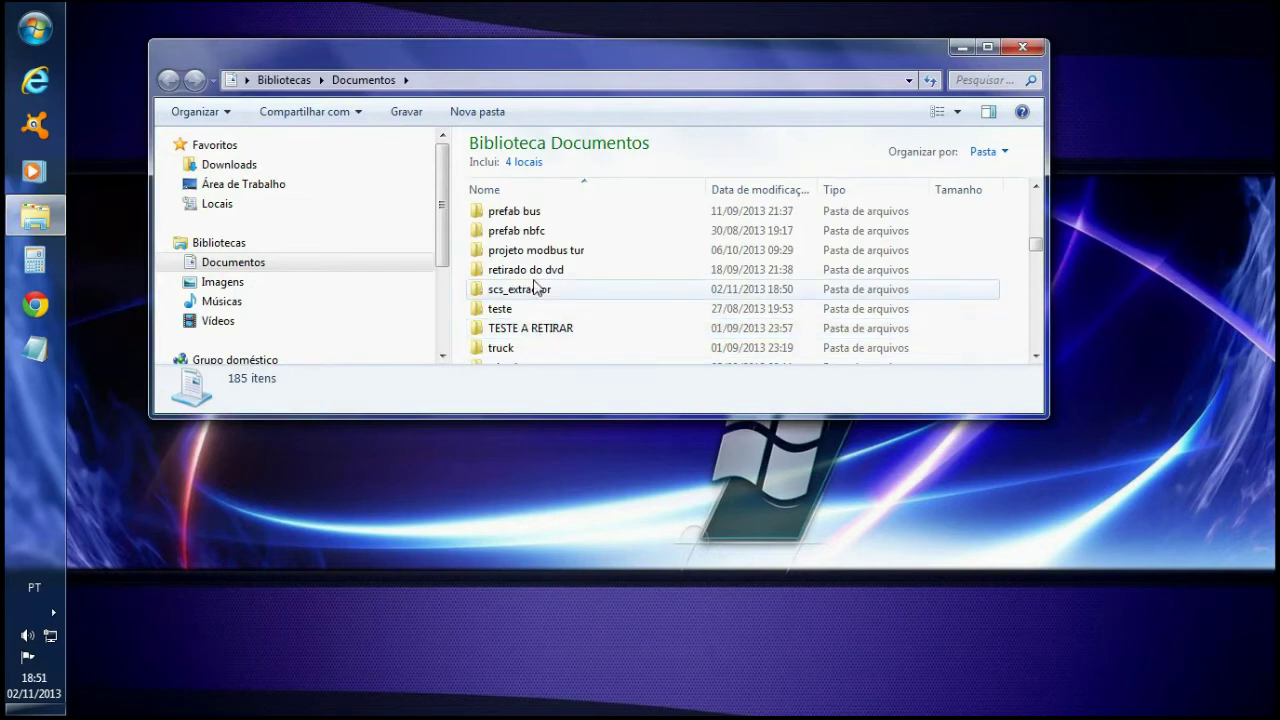
double_click(536, 288)
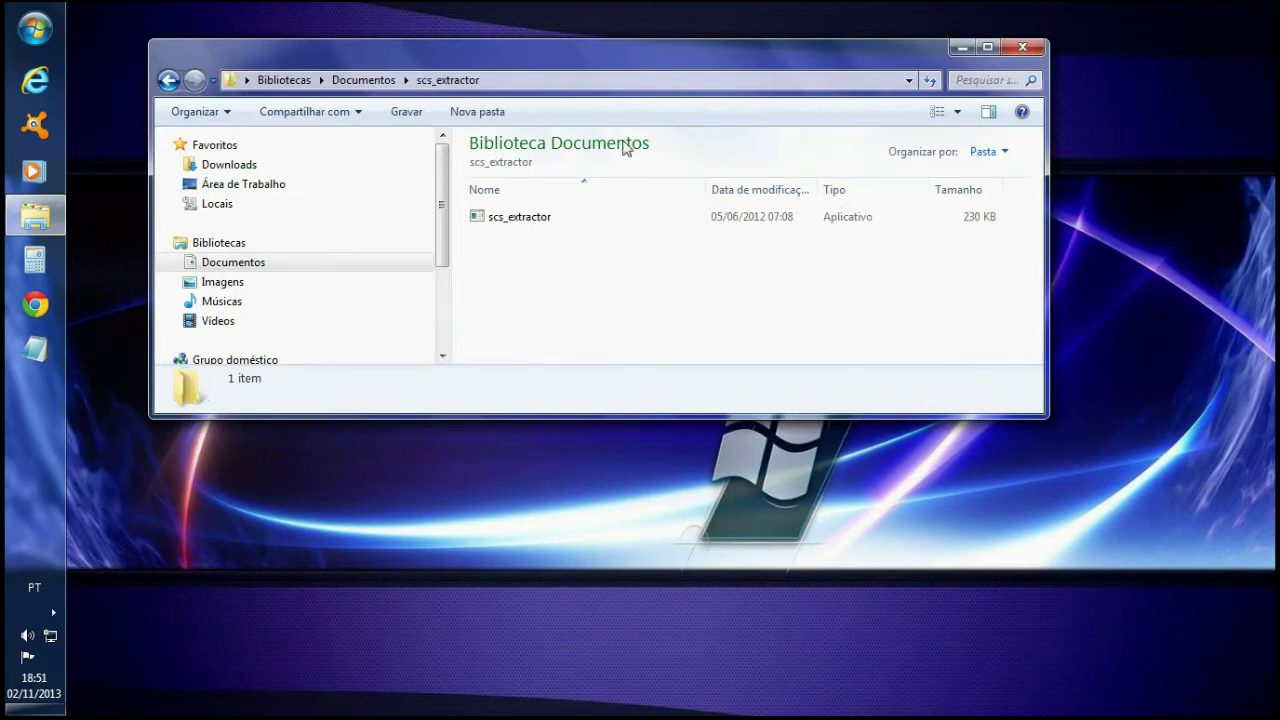
drag(588, 60, 642, 58)
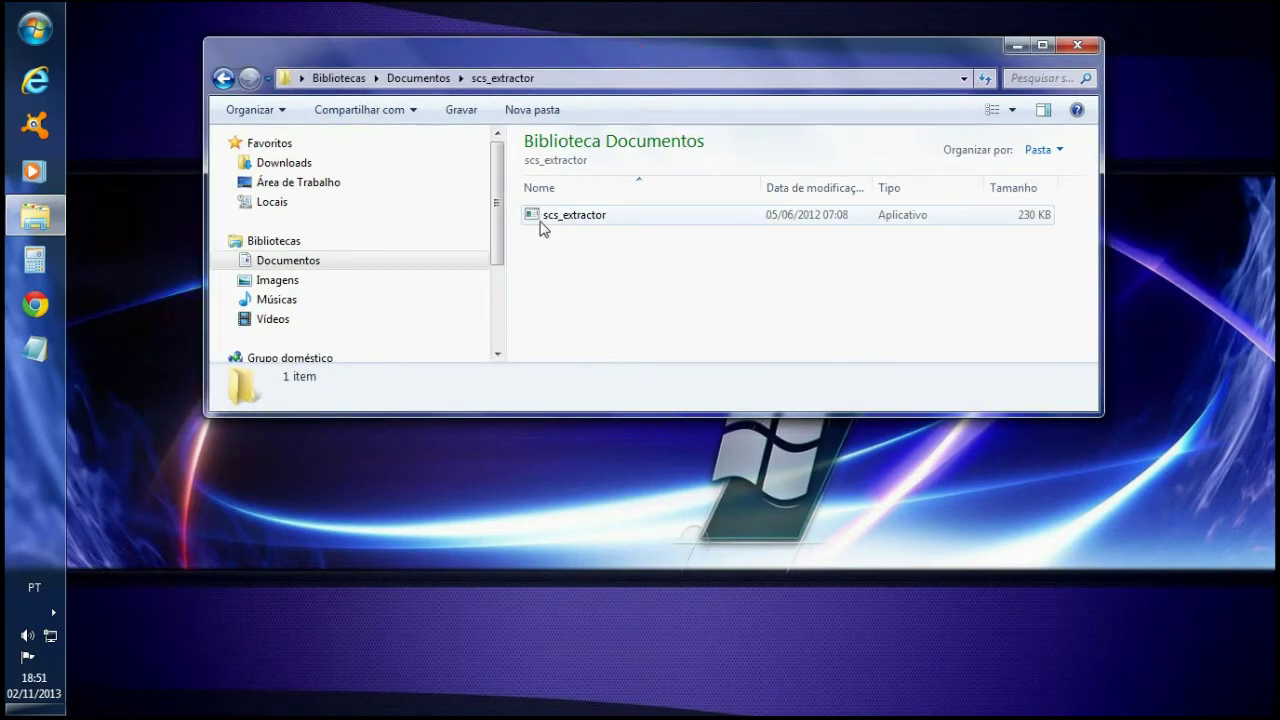
drag(629, 56, 827, 69)
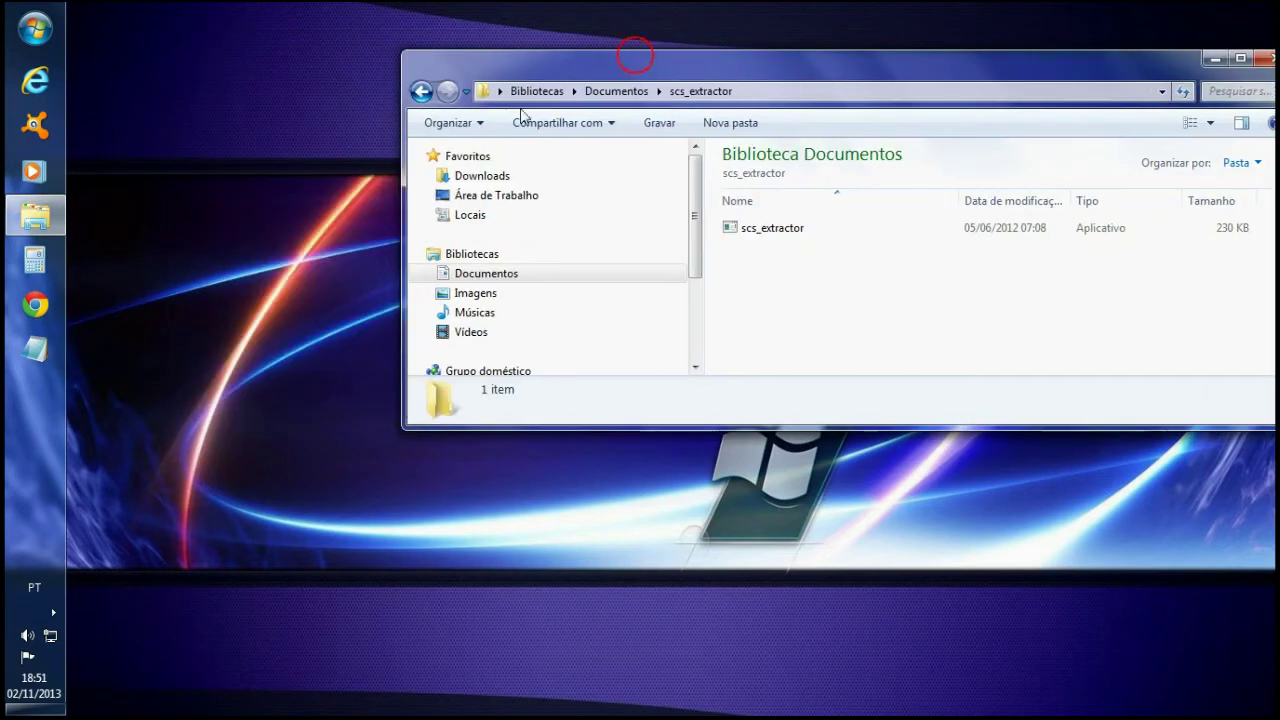
Step: Open the Euro Truck Simulator 2 folder under Arquivos de Programas on Disco Local (C:) in a second window
click(36, 33)
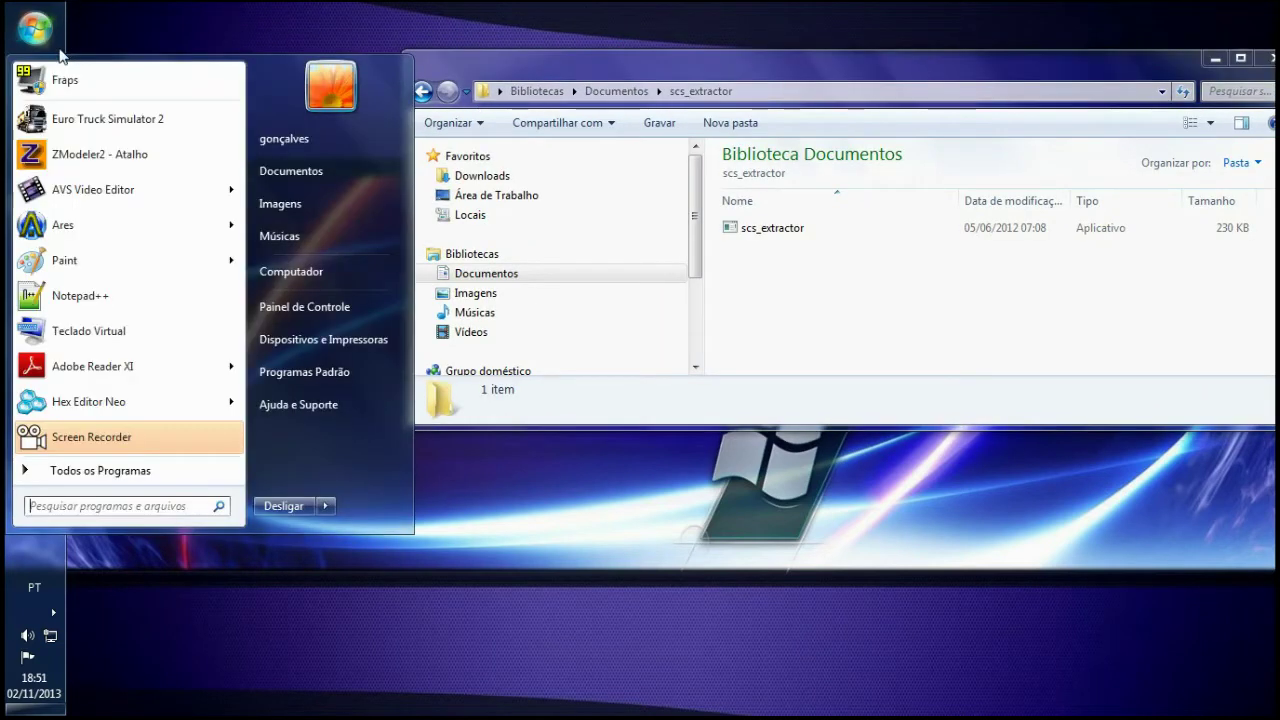
click(333, 287)
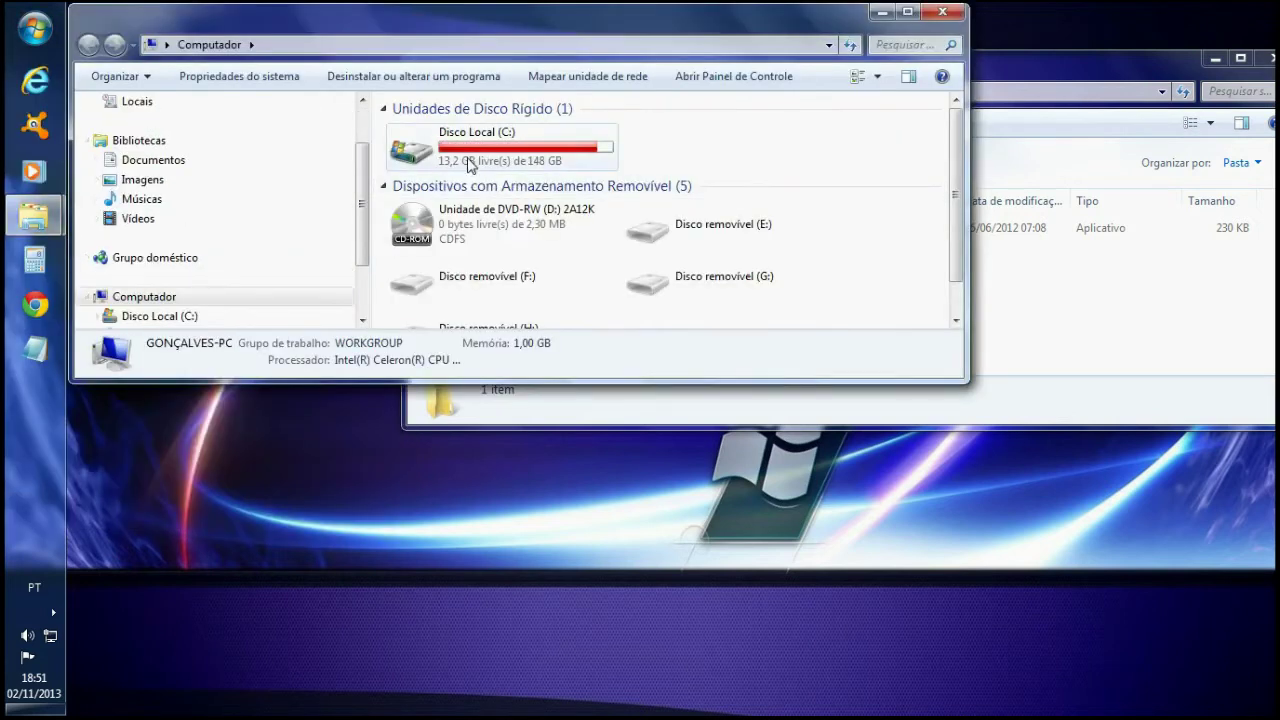
double_click(468, 160)
click(485, 134)
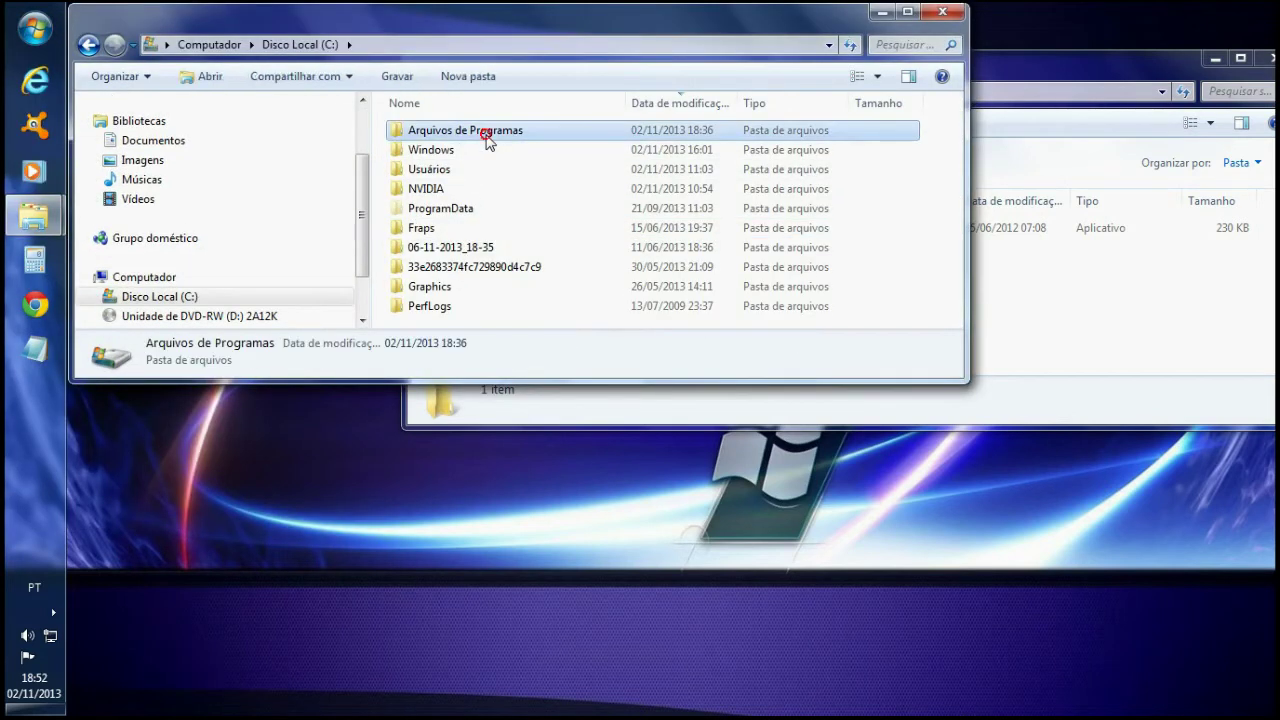
double_click(485, 134)
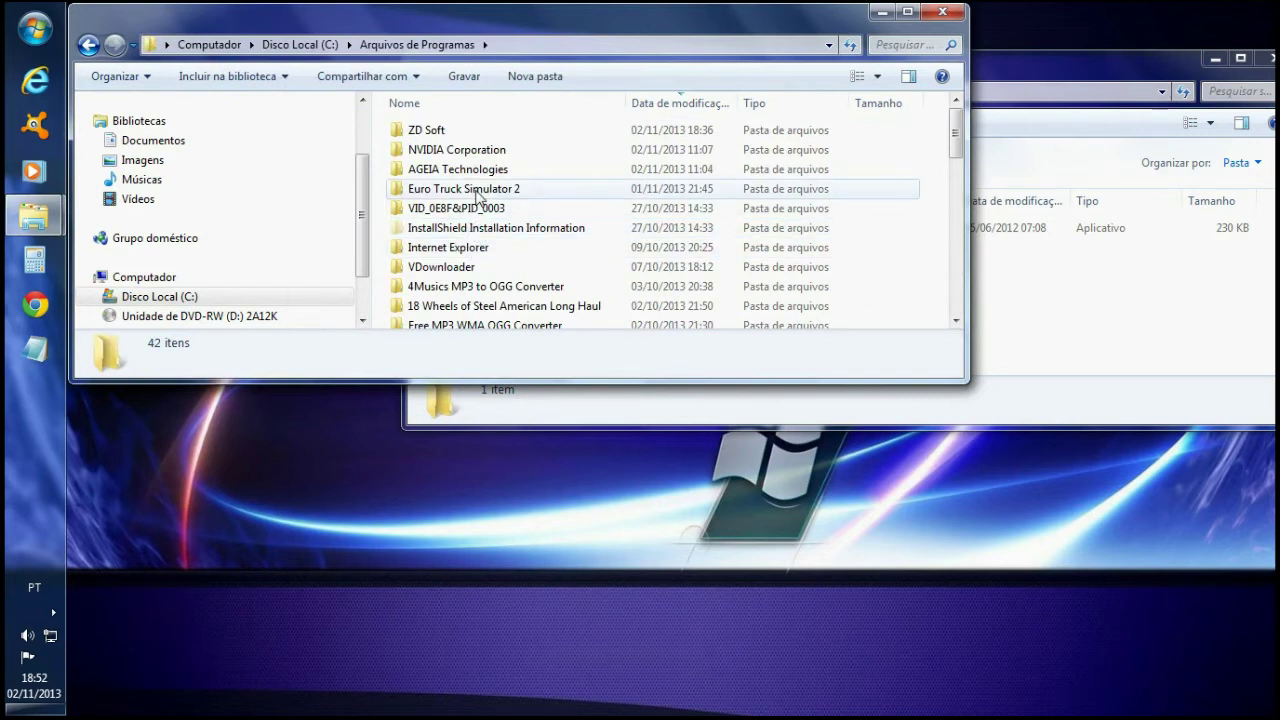
double_click(455, 190)
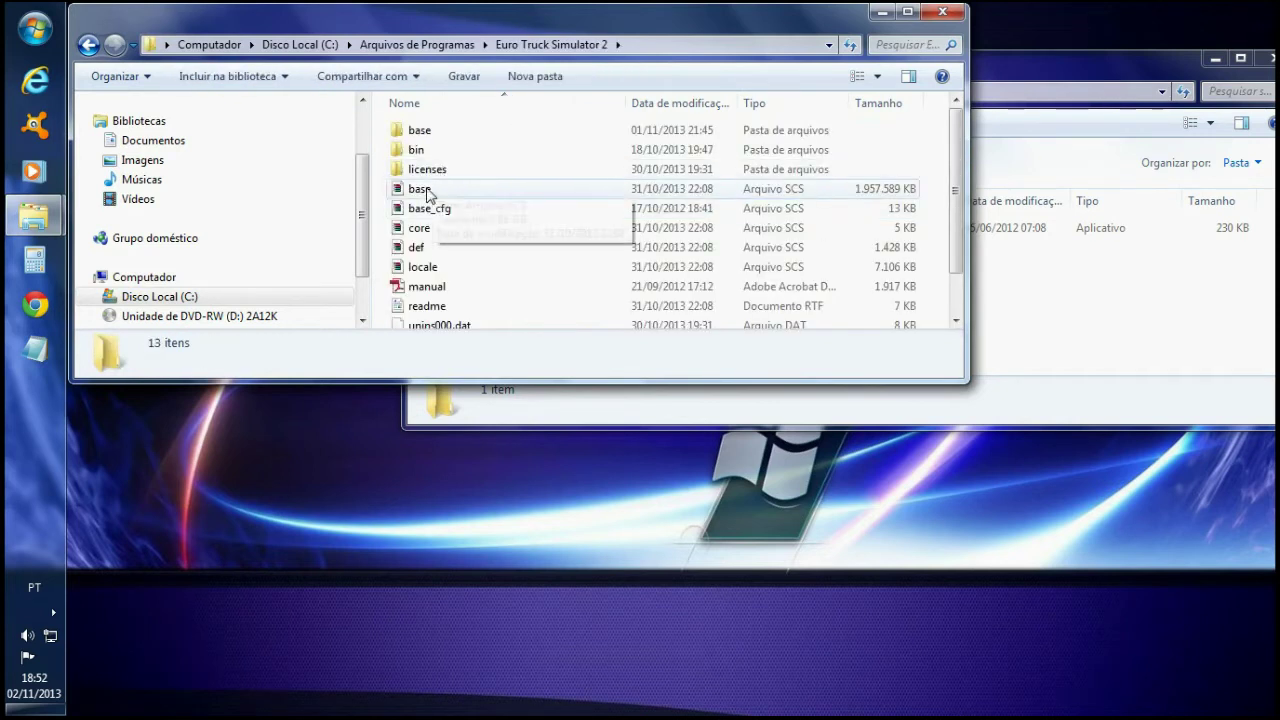
Step: Copy the def.scs file from the Euro Truck Simulator 2 program folder into the scs_extractor folder
right_click(413, 252)
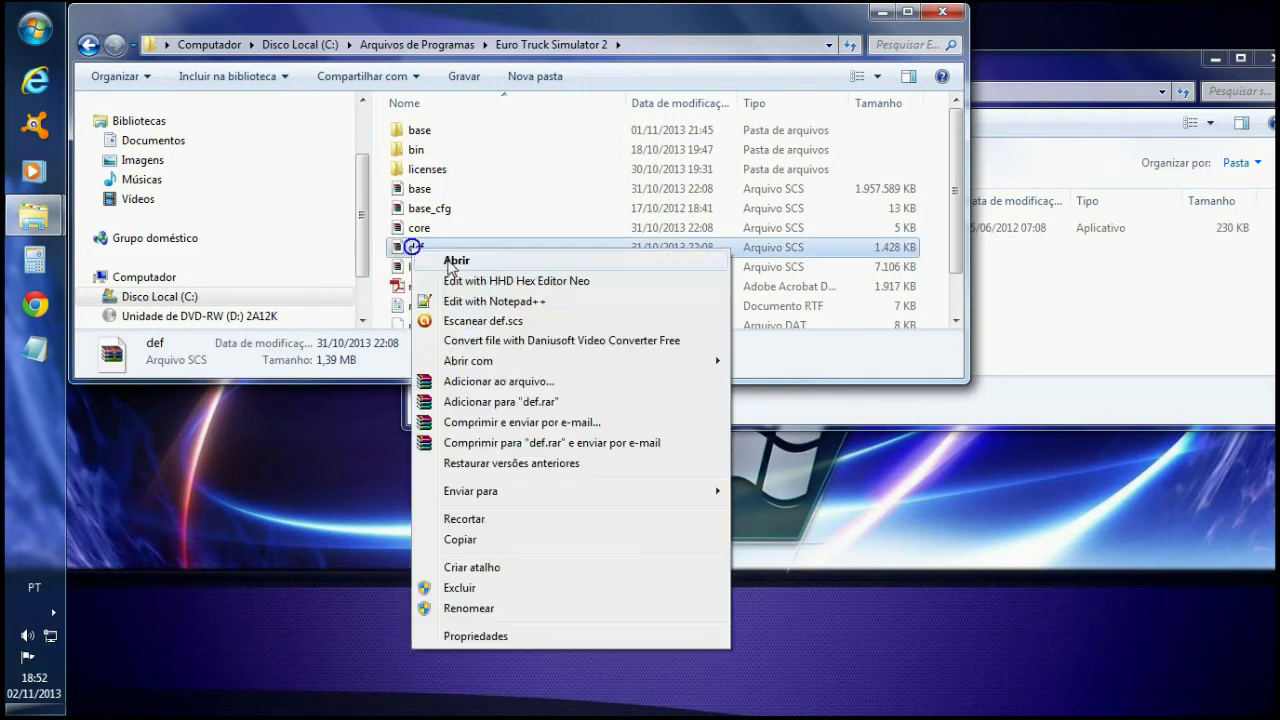
click(481, 541)
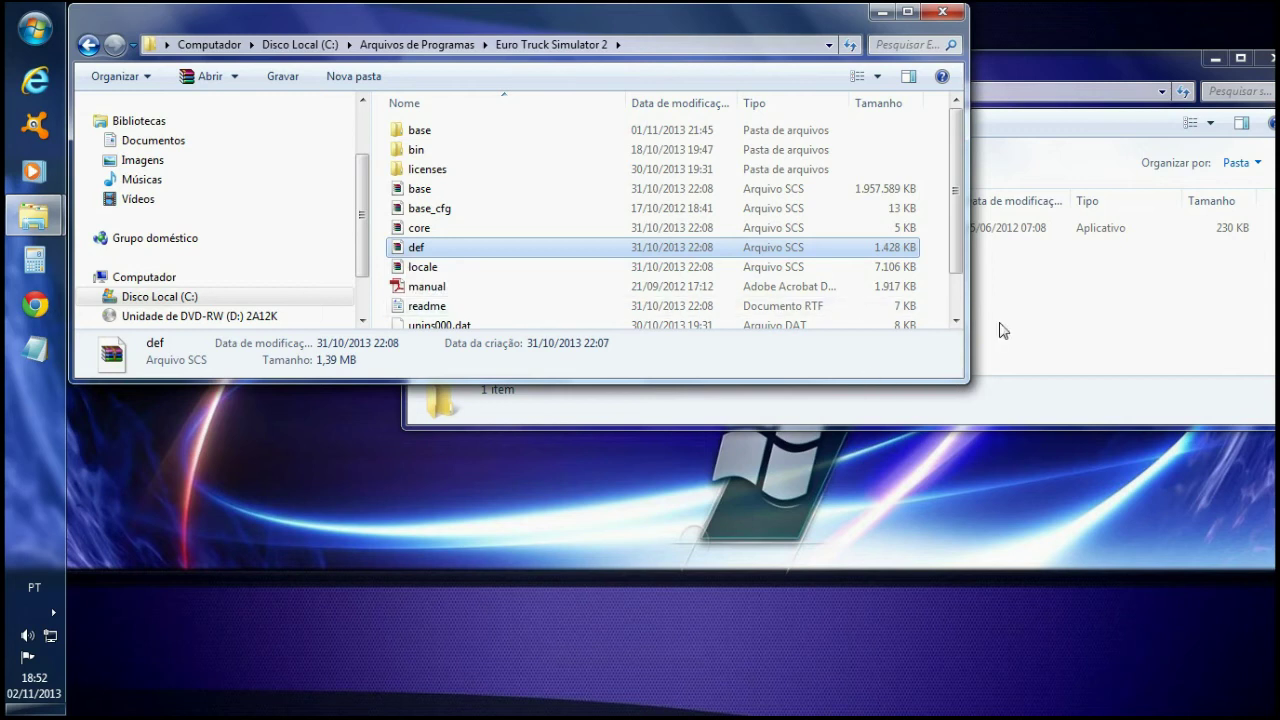
click(938, 386)
right_click(937, 328)
click(985, 457)
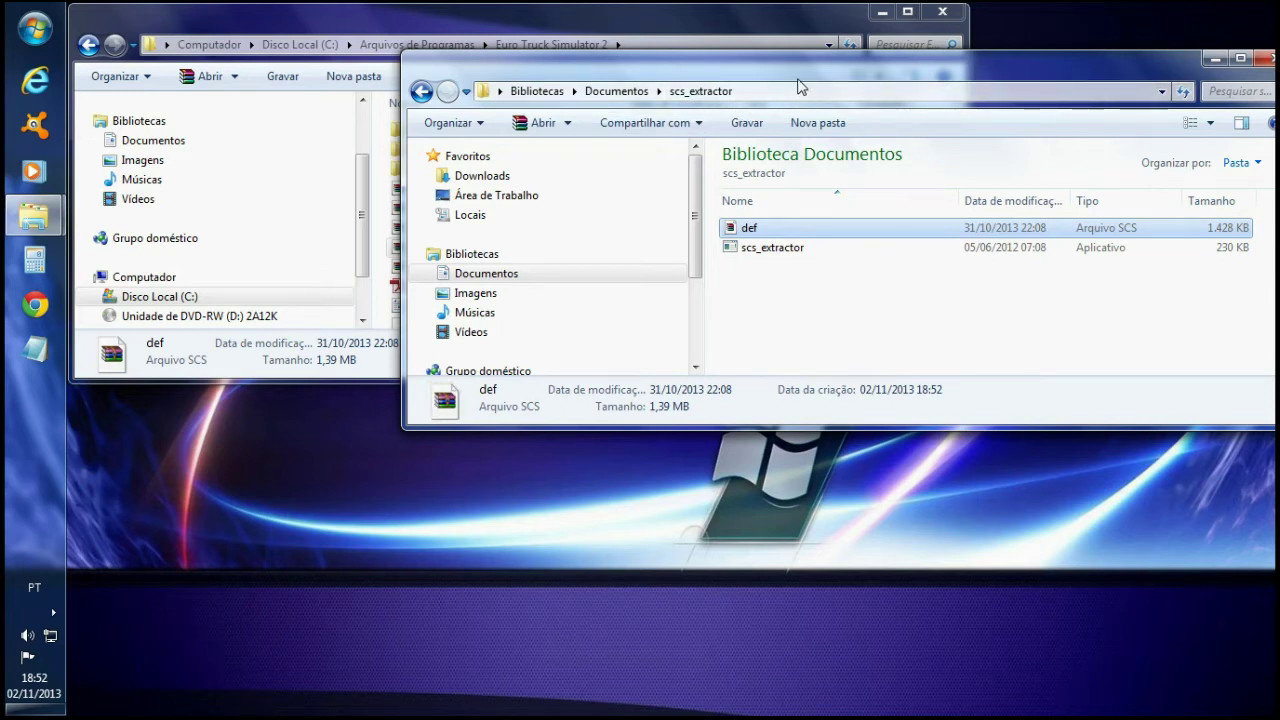
drag(804, 66, 794, 72)
click(806, 308)
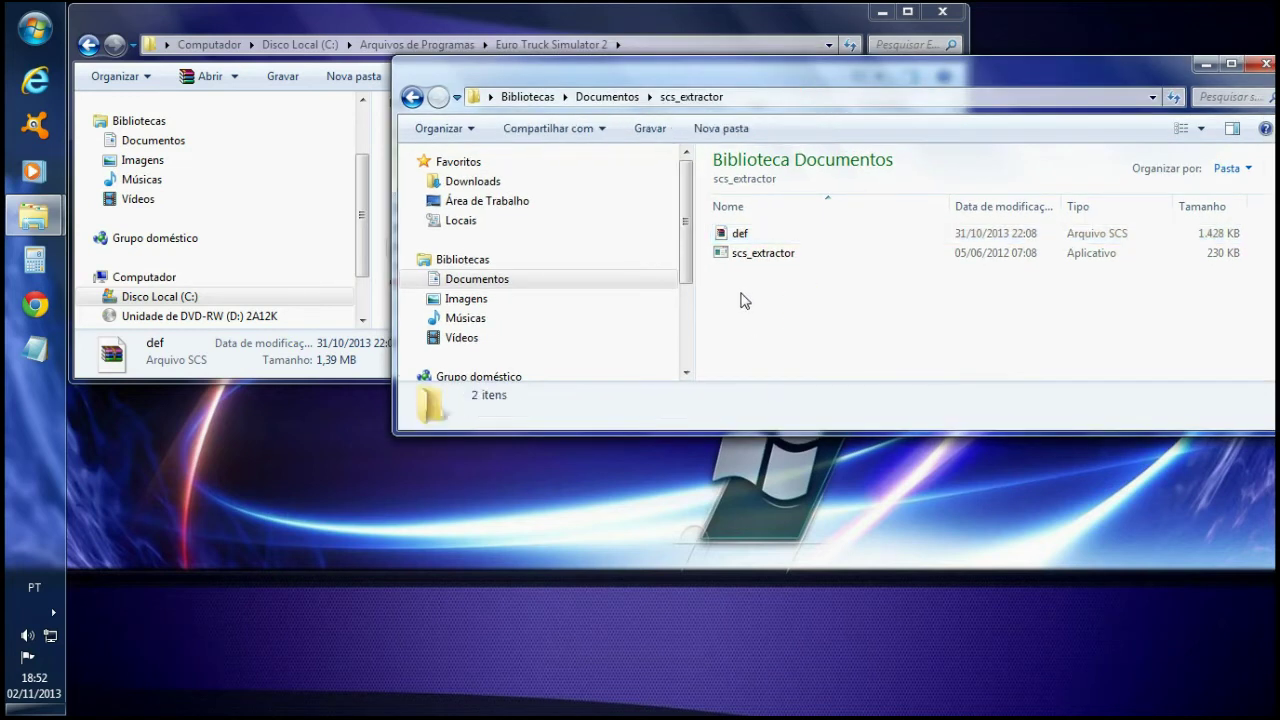
Step: Extract def.scs with the scs_extractor application in the same folder
click(723, 238)
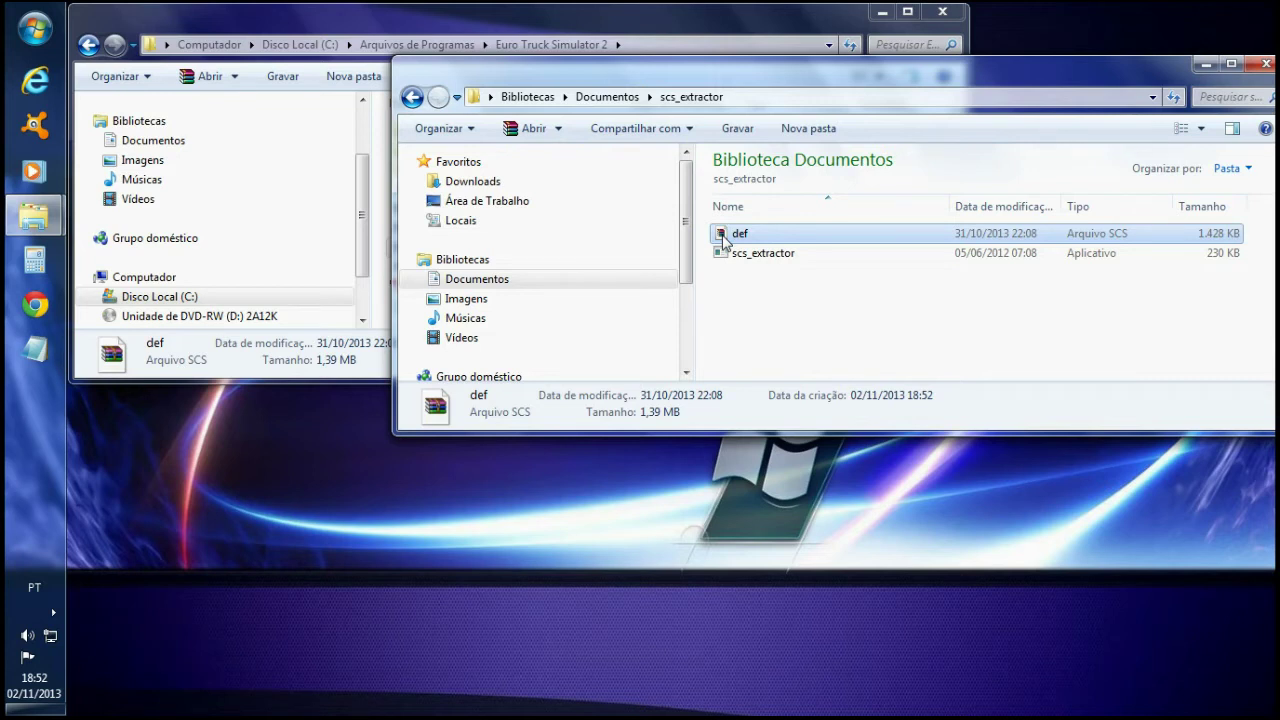
drag(724, 242, 738, 265)
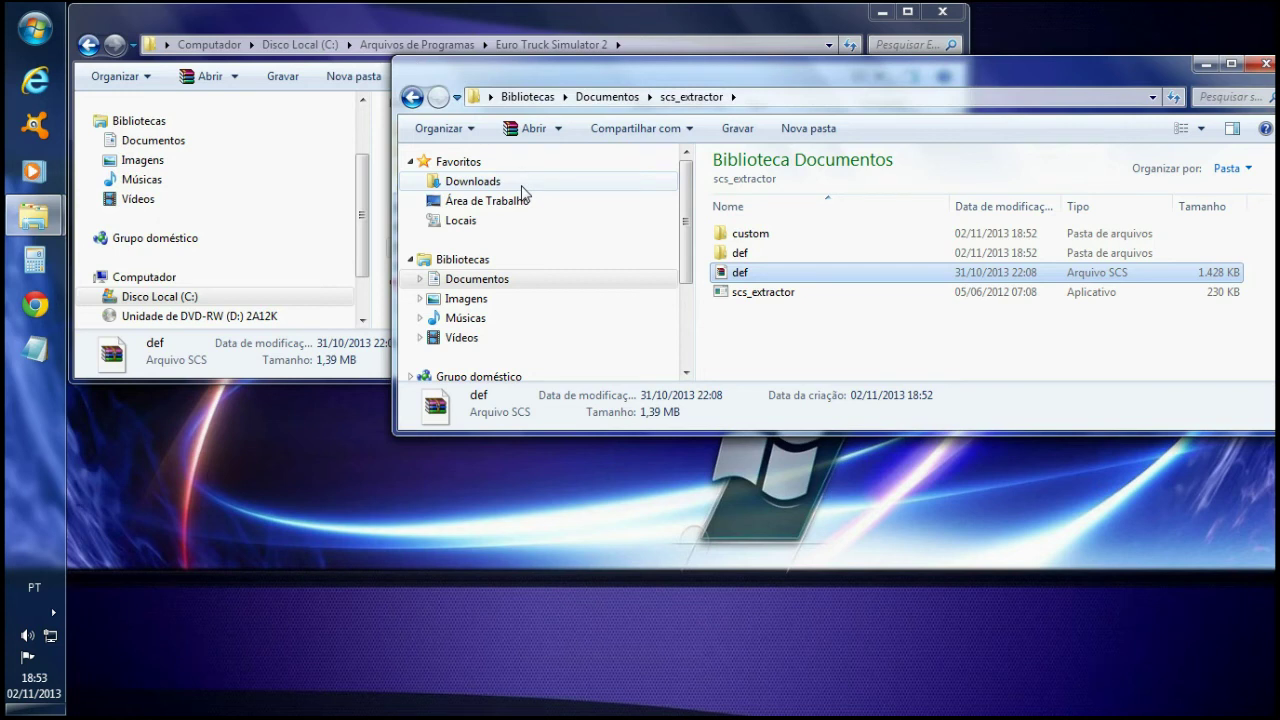
click(765, 320)
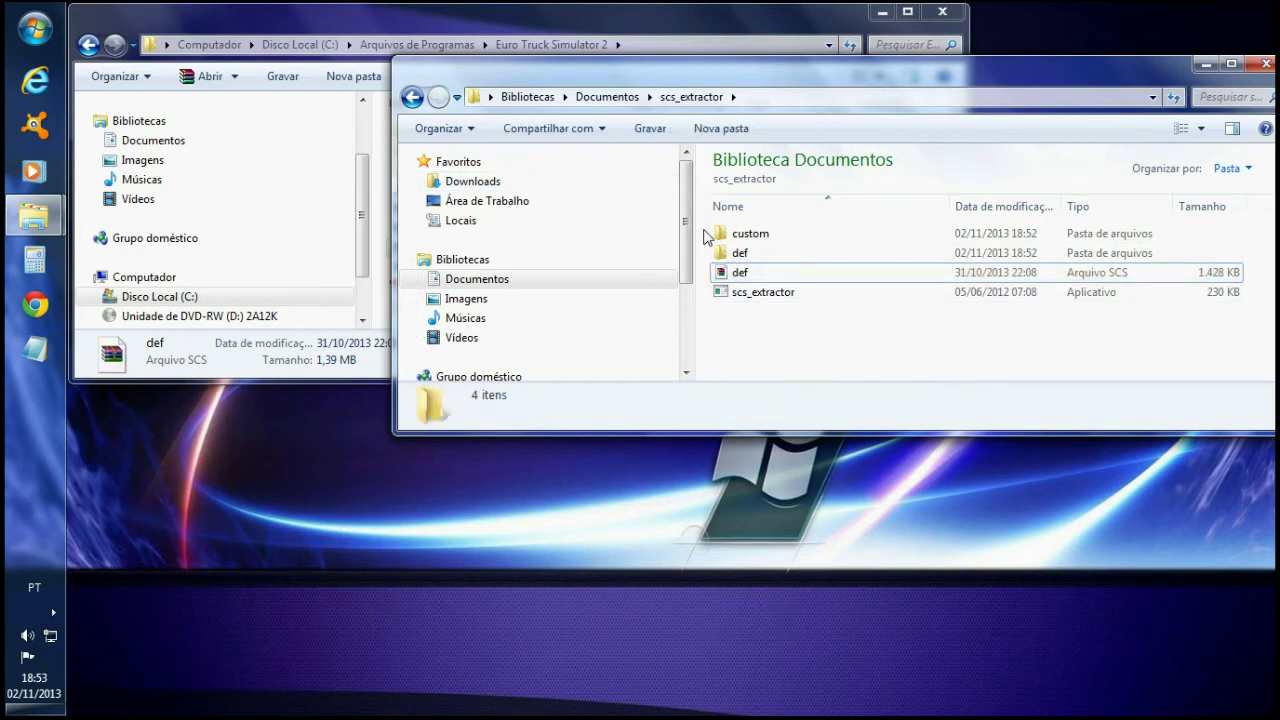
Step: Move the extracted custom and def folders into the Euro Truck Simulator 2 program folder, granting administrator permission
drag(703, 233, 742, 254)
right_click(742, 254)
click(832, 471)
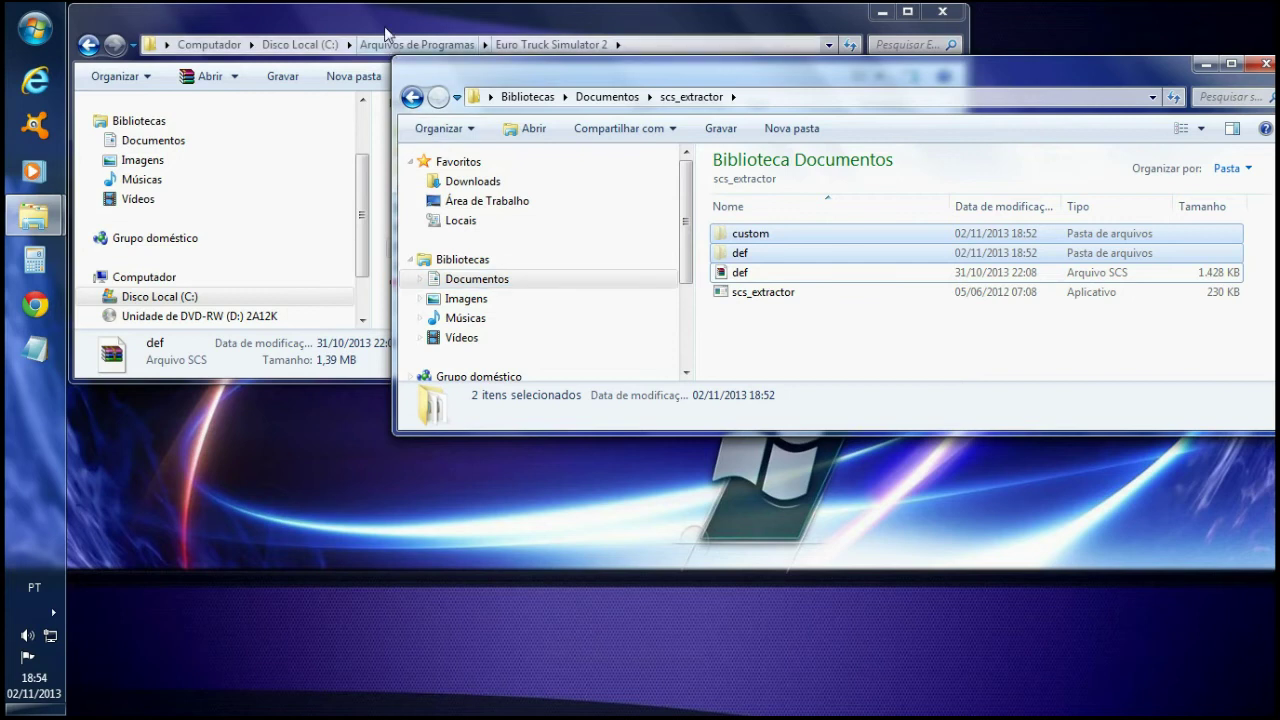
drag(465, 20, 440, 25)
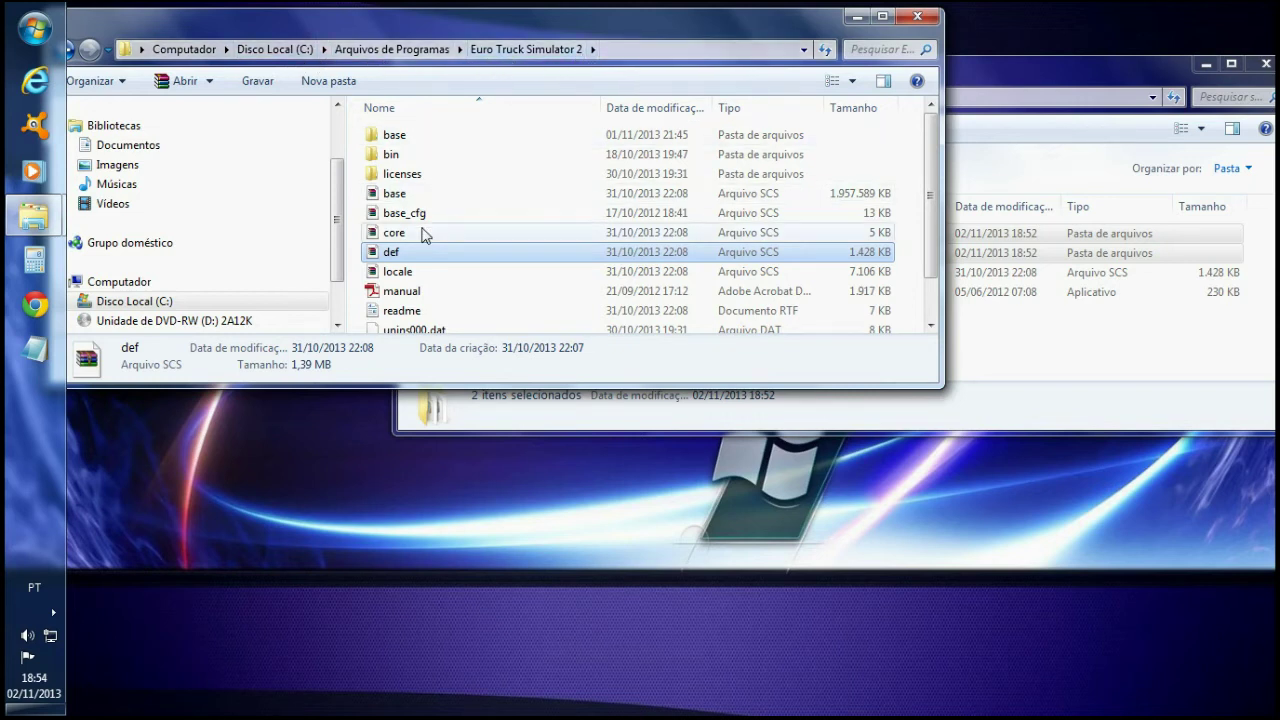
right_click(352, 200)
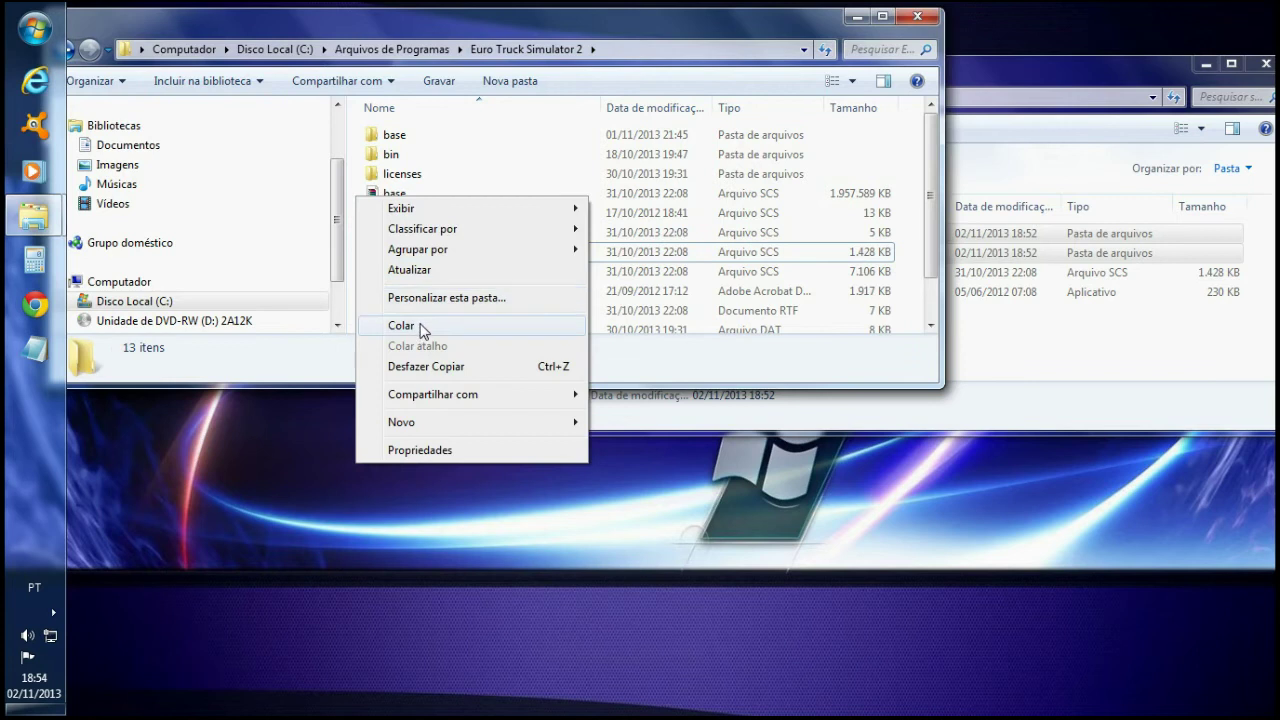
click(420, 325)
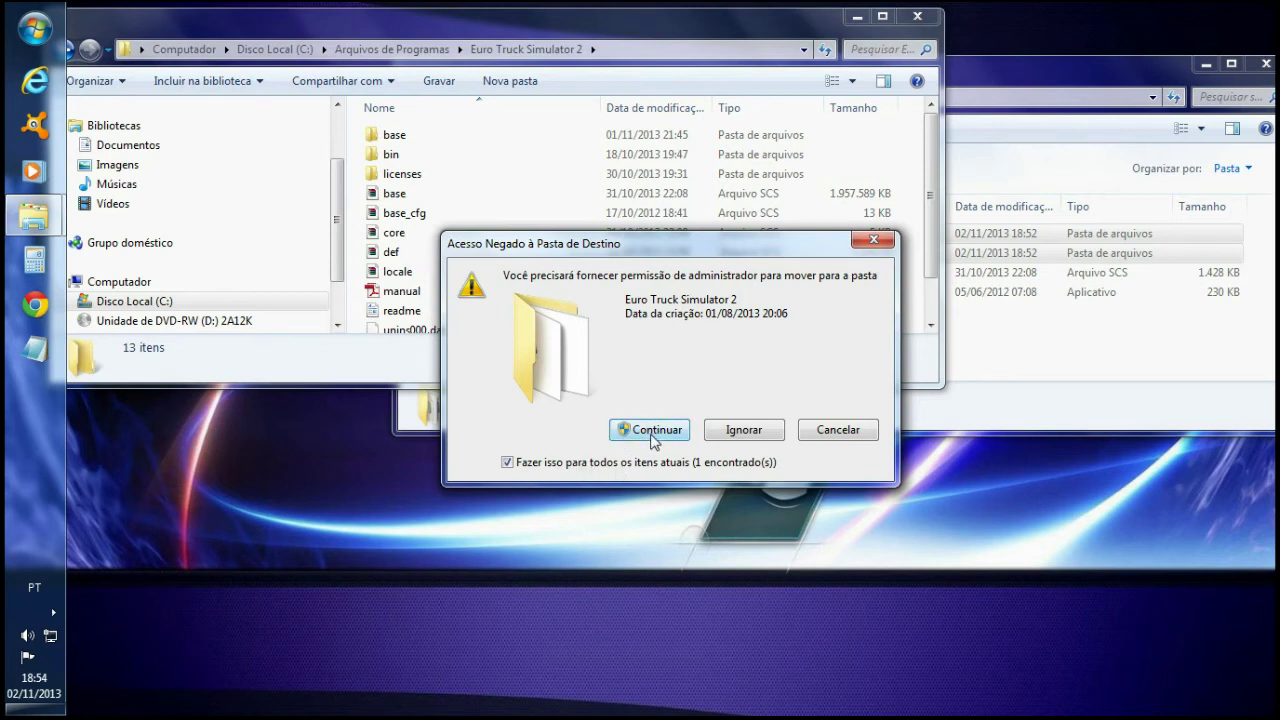
click(652, 430)
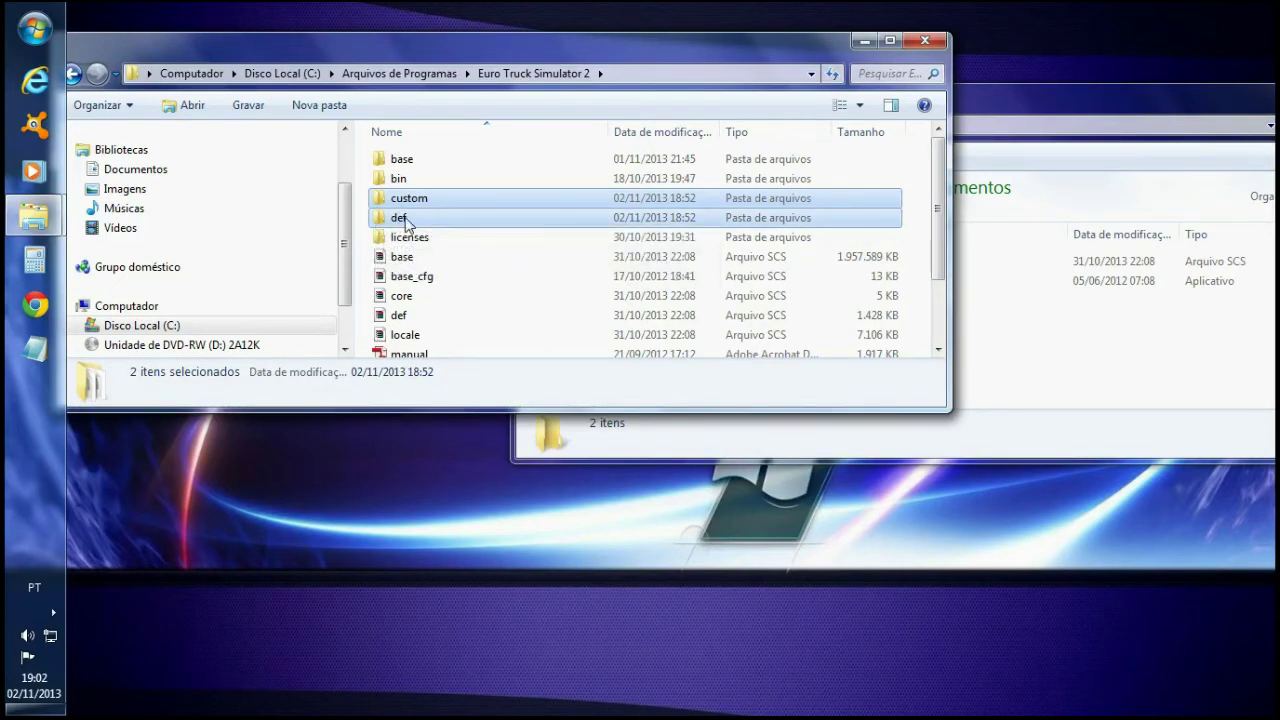
click(360, 240)
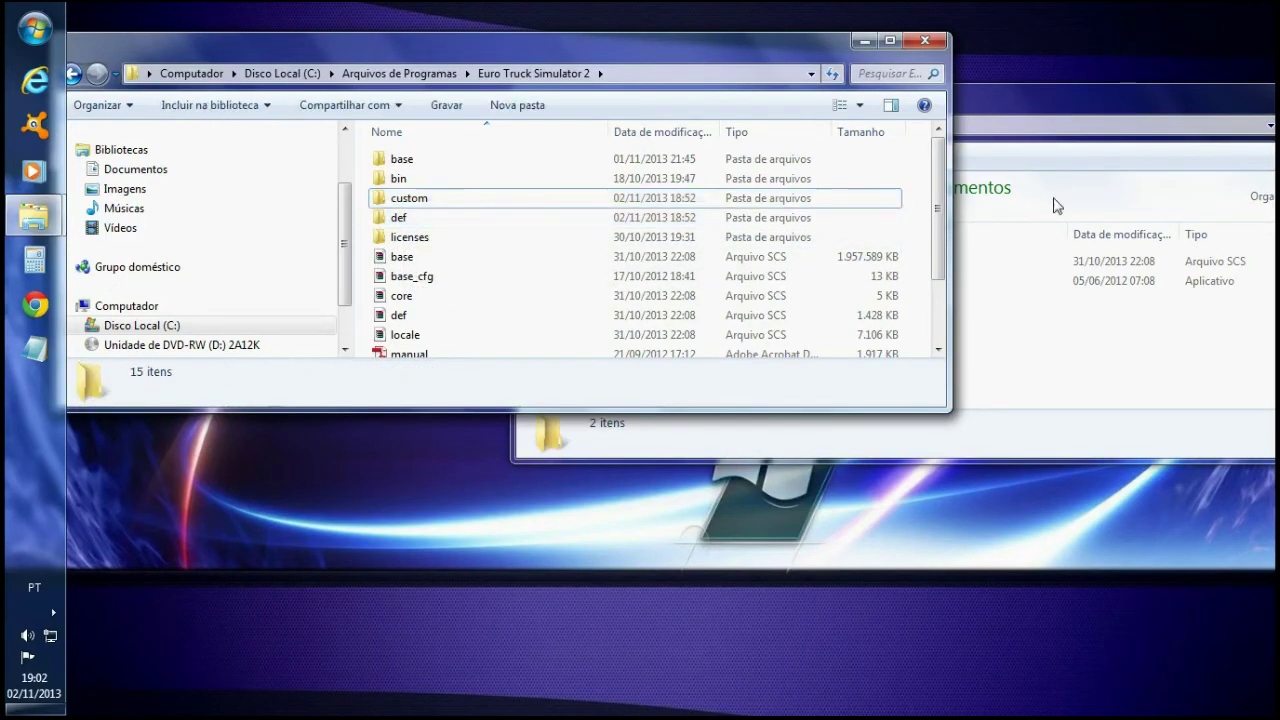
Step: Open the mod folder inside Documents > Euro Truck Simulator 2 in the window showing scs_extractor
mouse_move(1036, 108)
mouse_down()
mouse_move(1037, 136)
mouse_move(1037, 117)
mouse_up()
drag(806, 338, 816, 210)
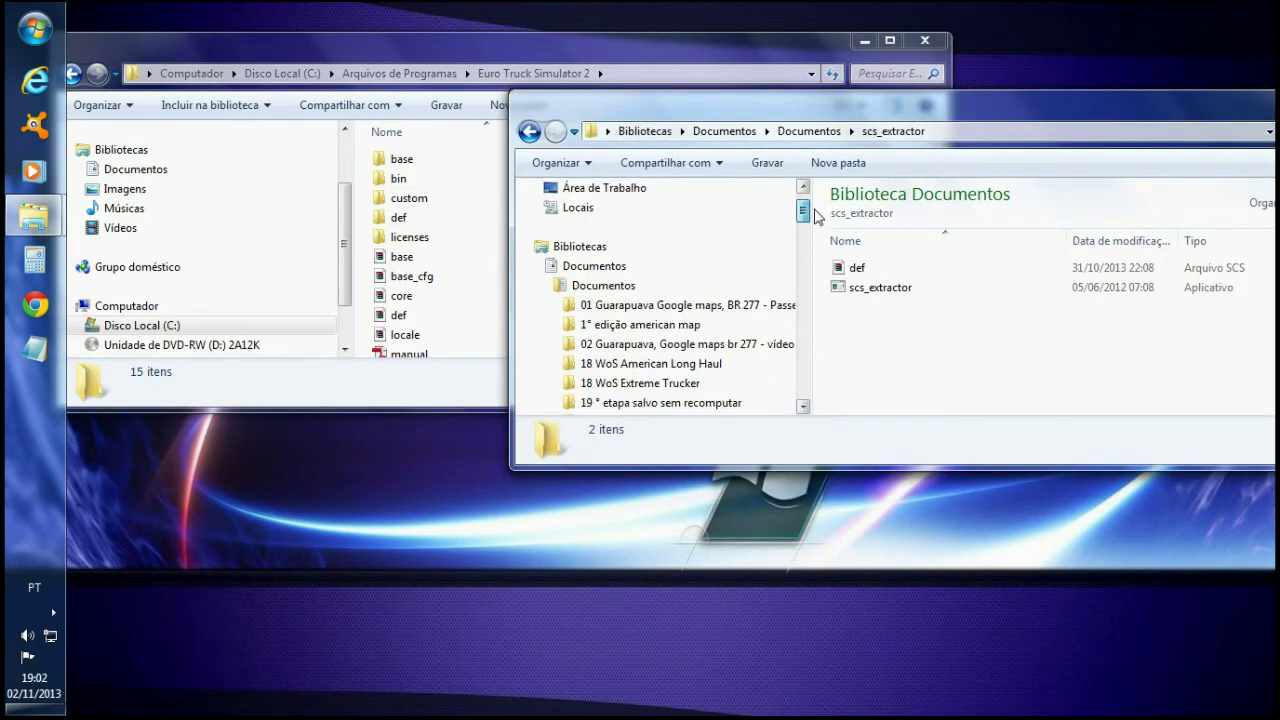
scroll(690, 300, up, 1)
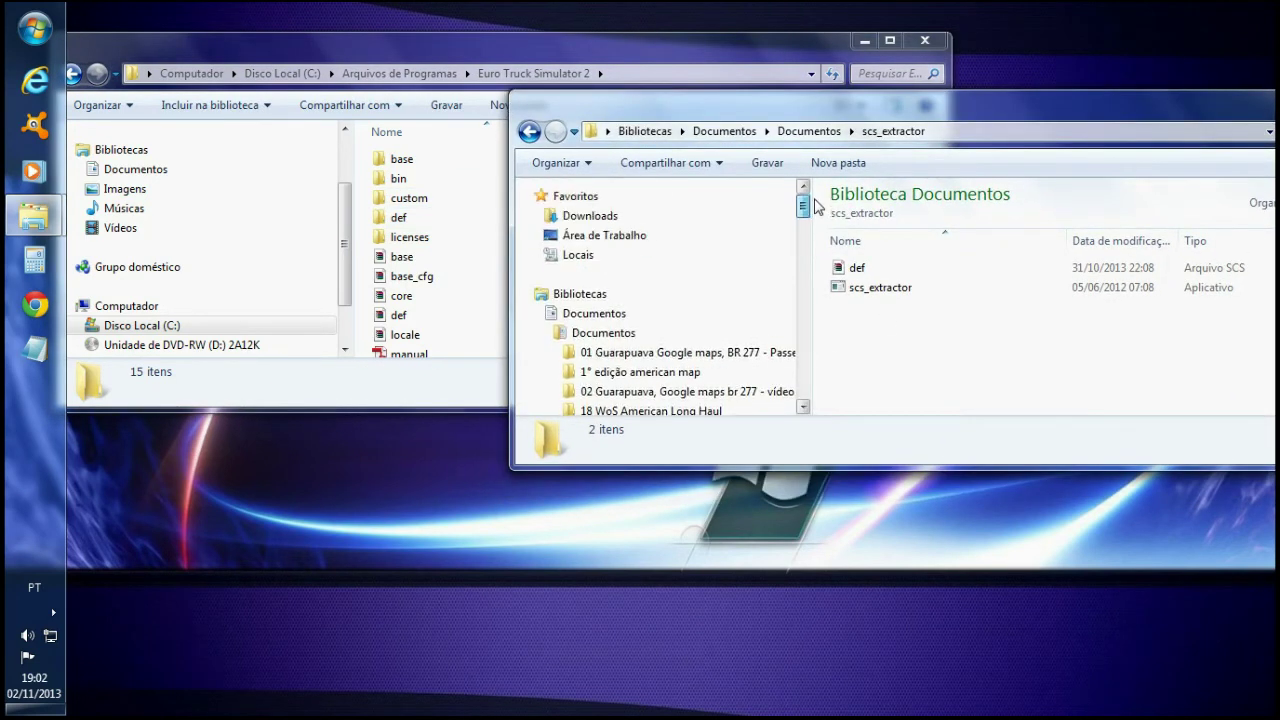
double_click(618, 314)
click(929, 331)
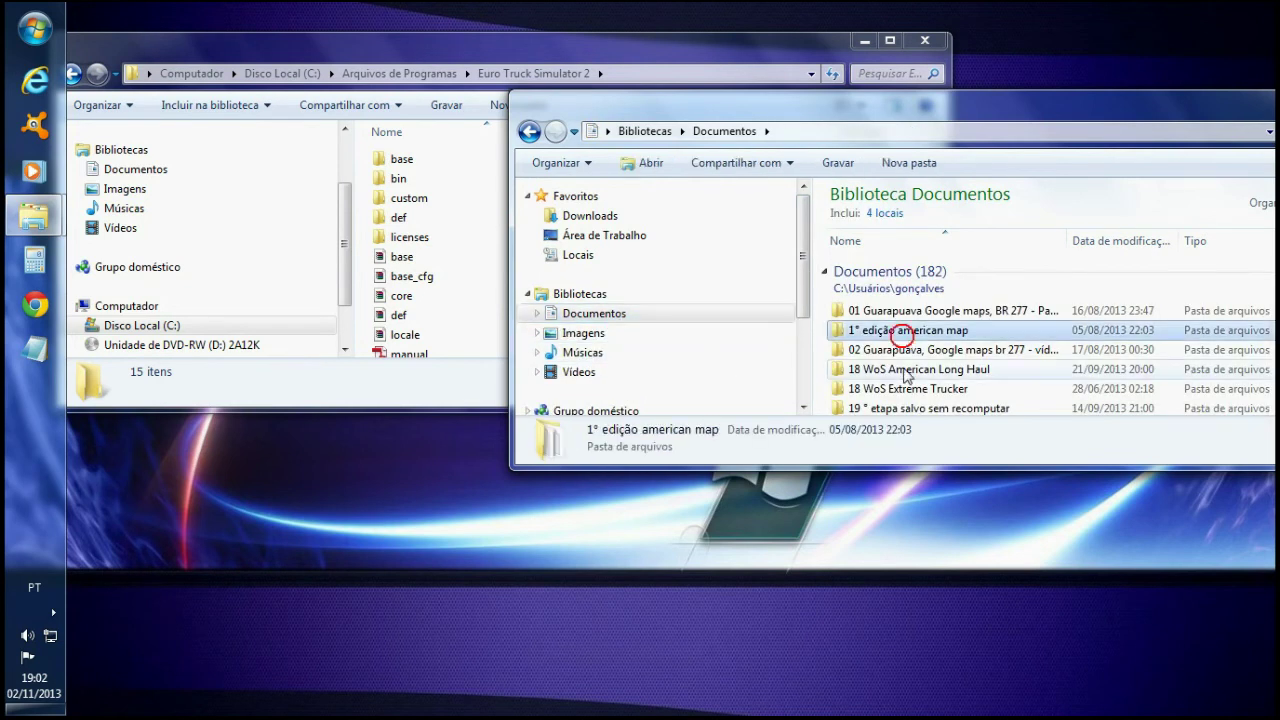
scroll(935, 360, down, 5)
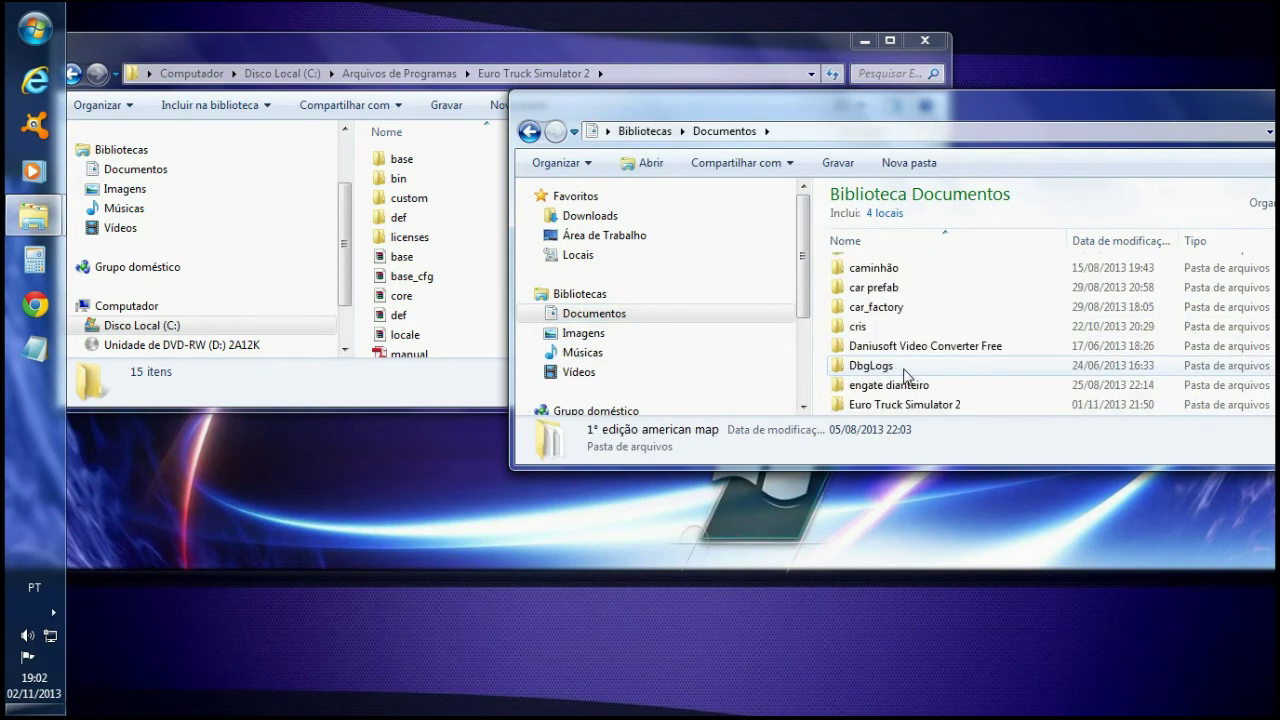
double_click(940, 405)
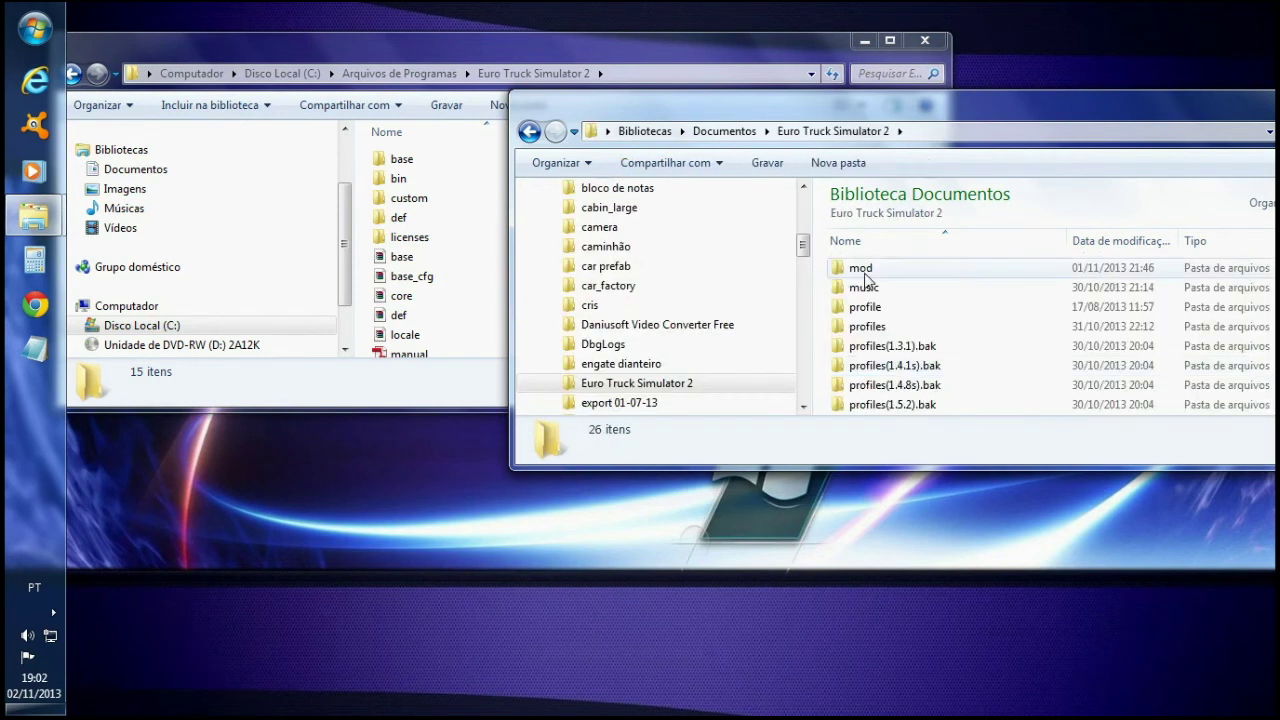
double_click(862, 270)
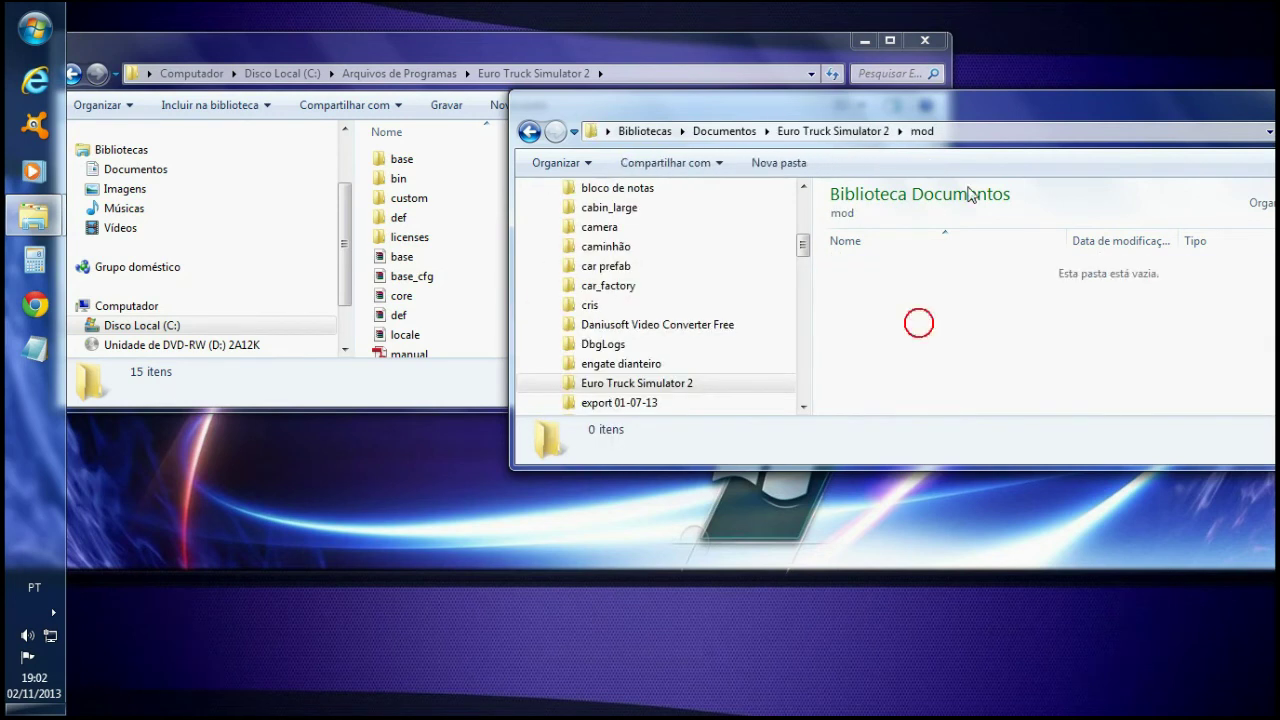
drag(975, 113, 999, 111)
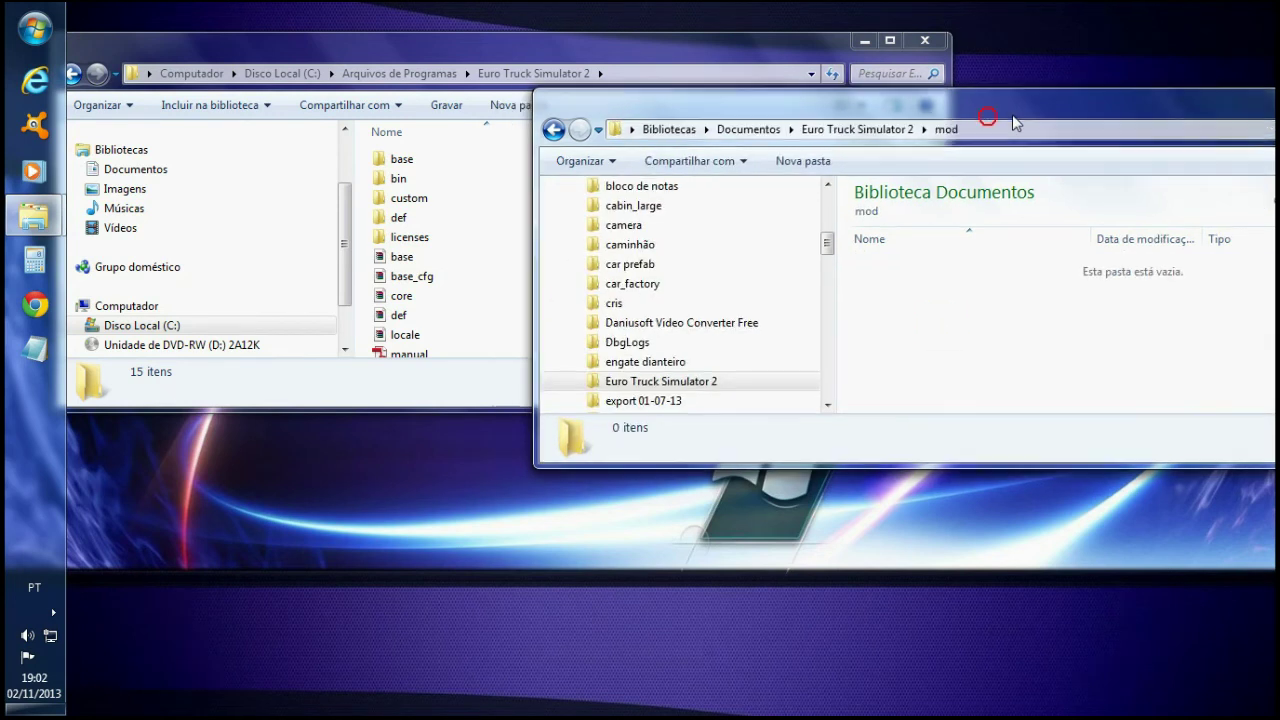
Step: Create a new folder named def inside the mod folder
click(821, 169)
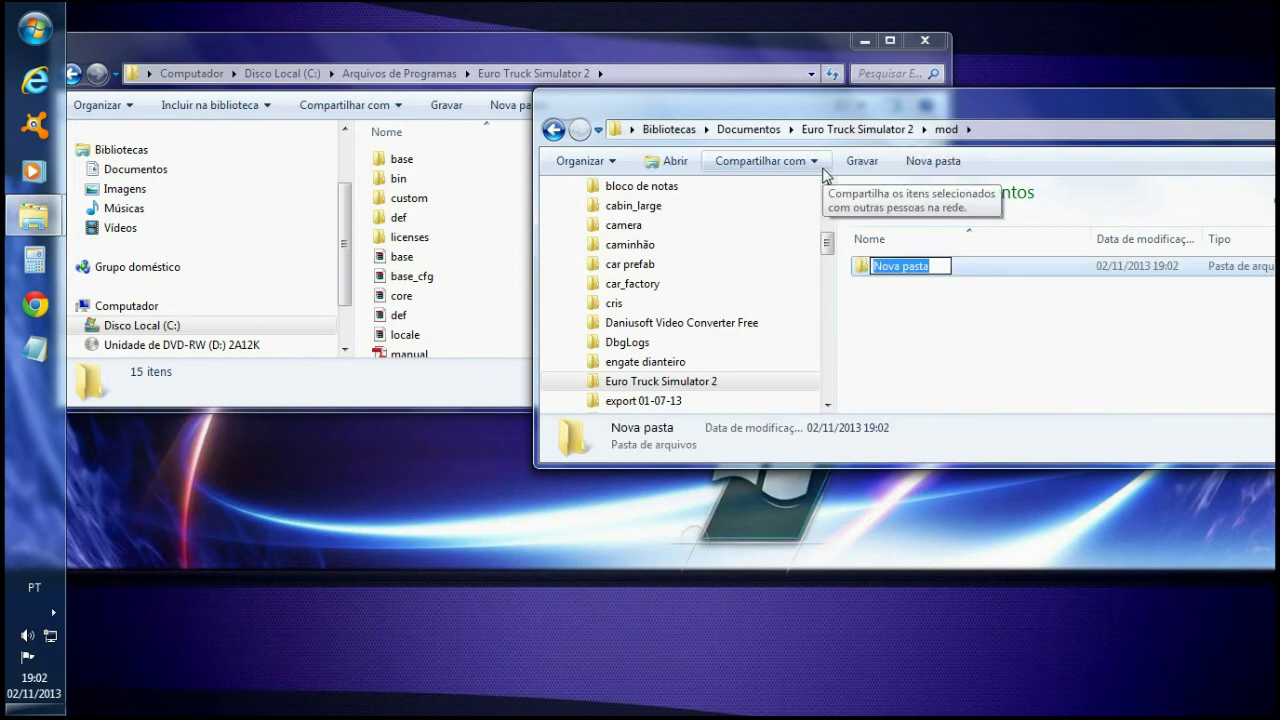
text(def)
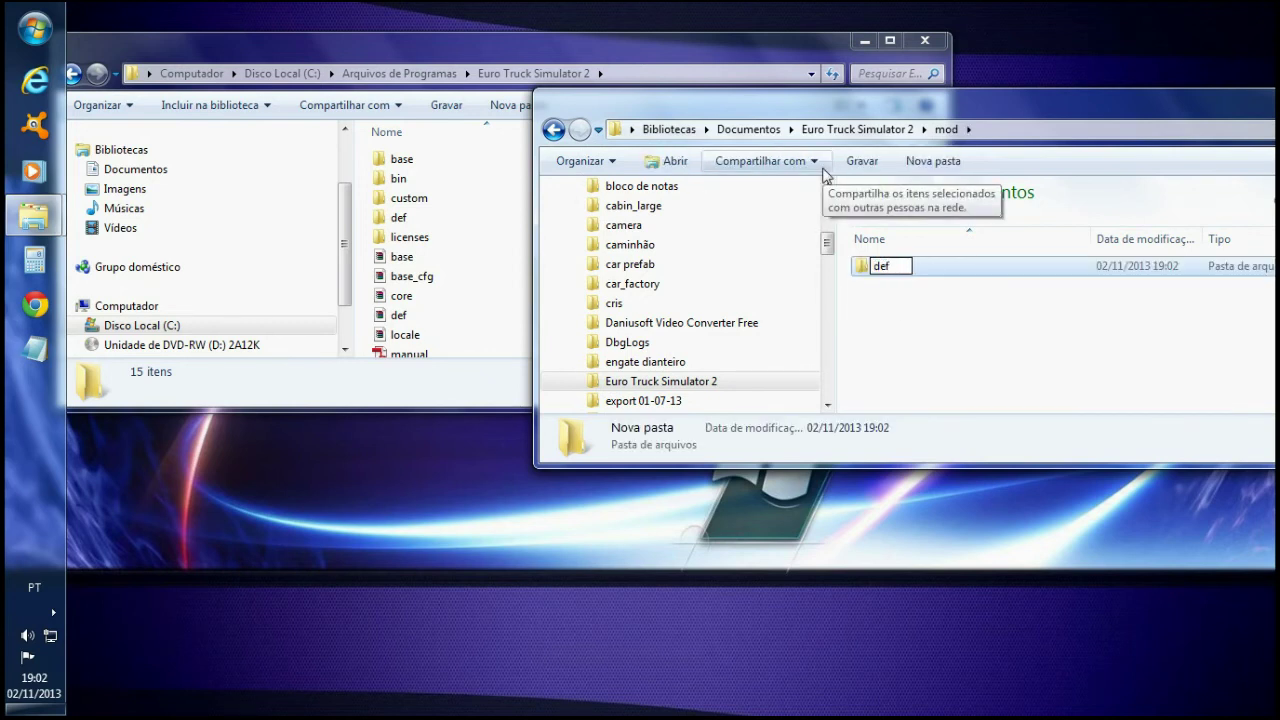
key(Return)
Step: Create a folder named world inside the mod folder's def folder and open it
double_click(895, 265)
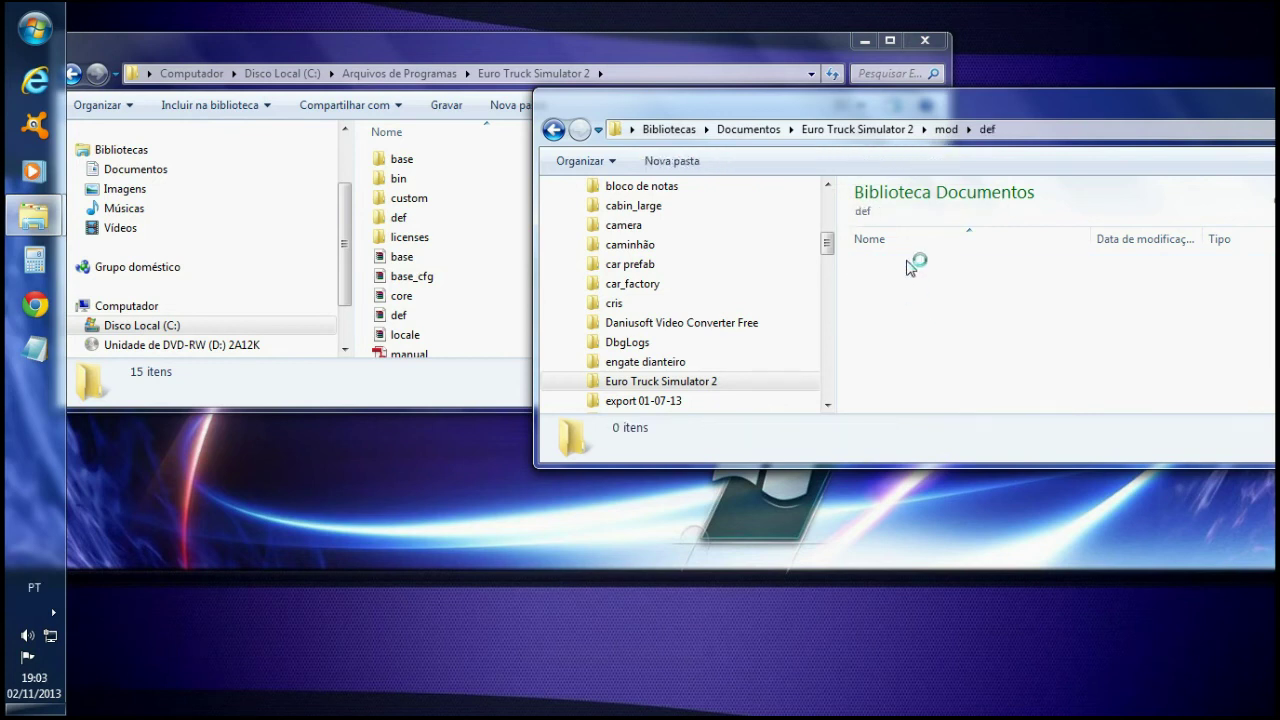
click(803, 168)
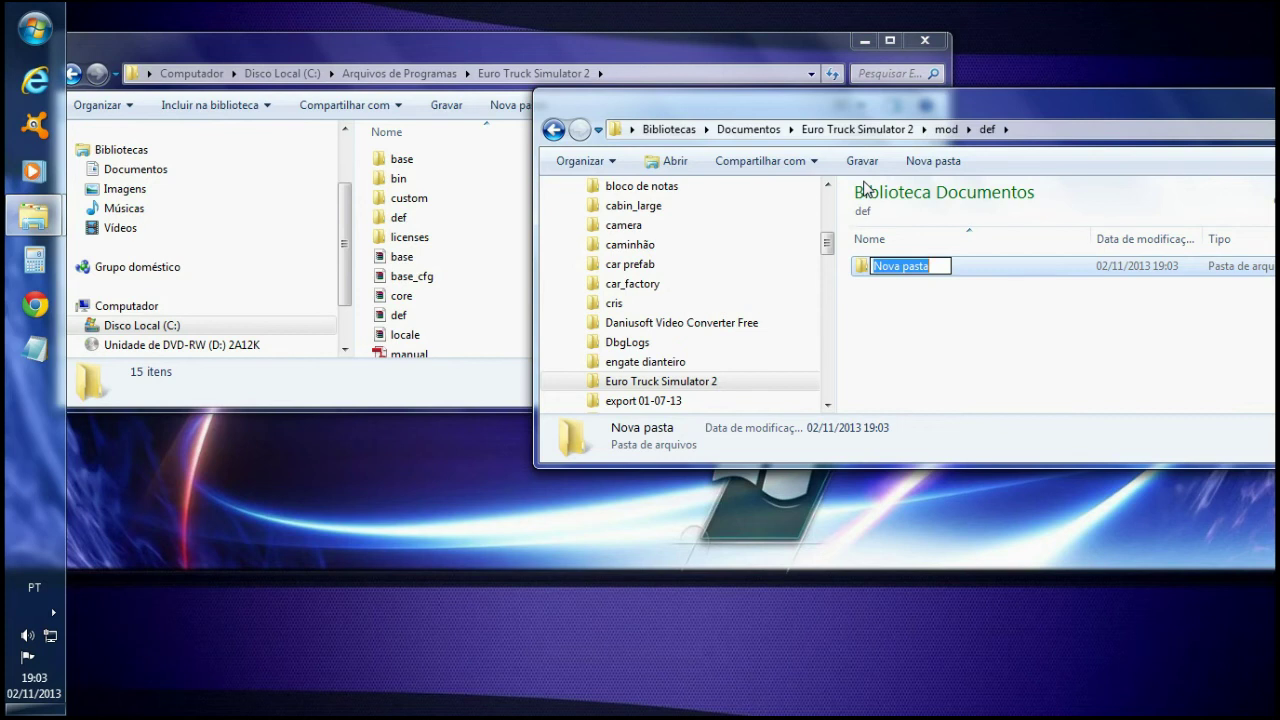
text(world)
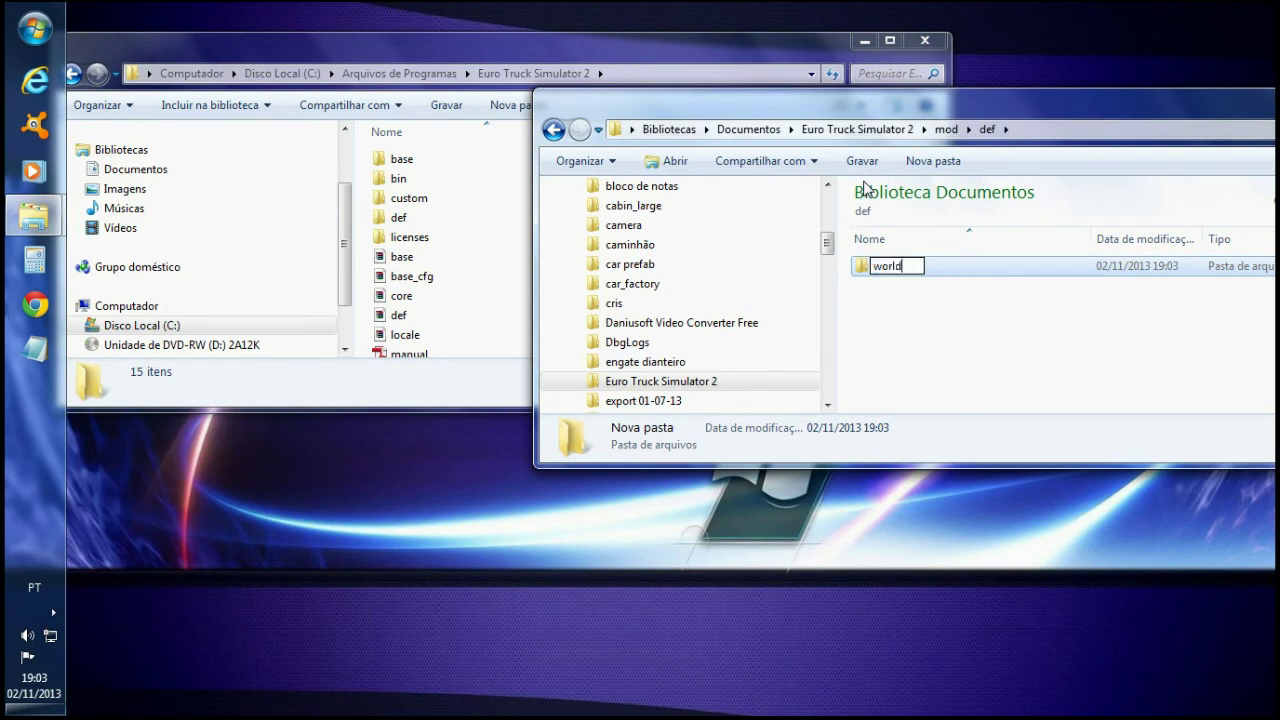
key(Return)
double_click(886, 266)
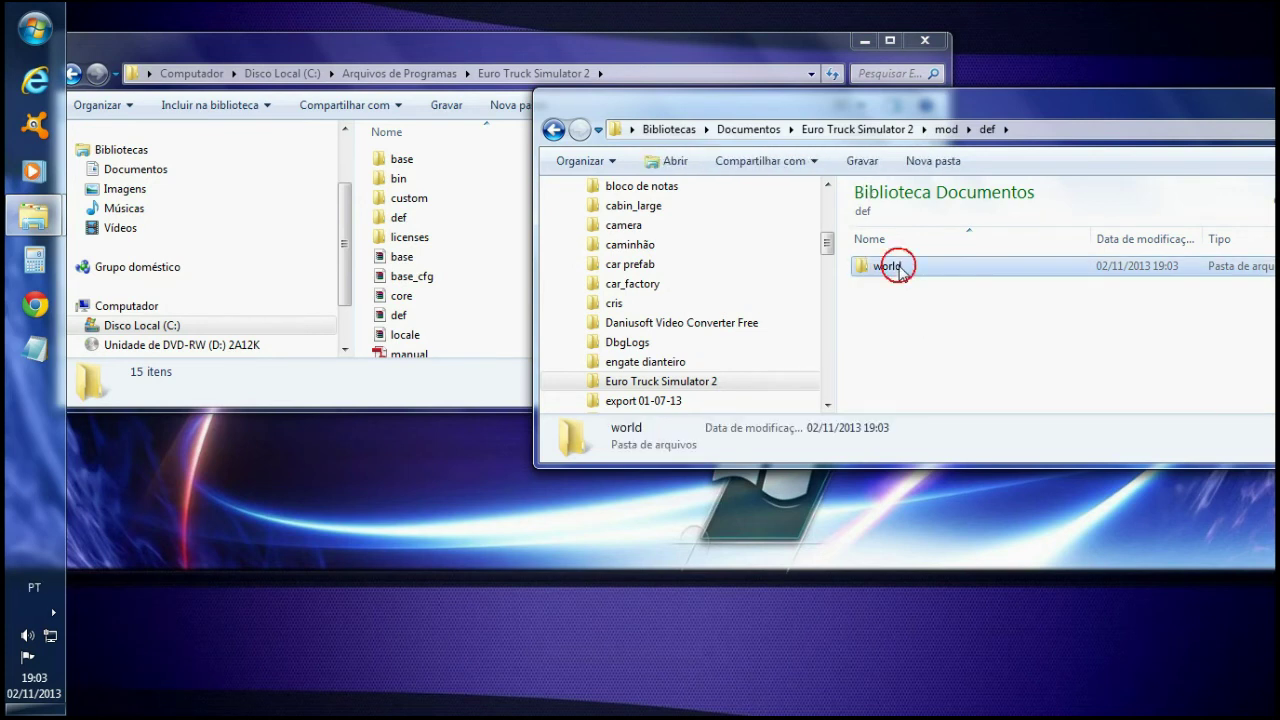
Step: Open the def > world folder inside the Euro Truck Simulator 2 program folder
drag(1014, 110, 1060, 94)
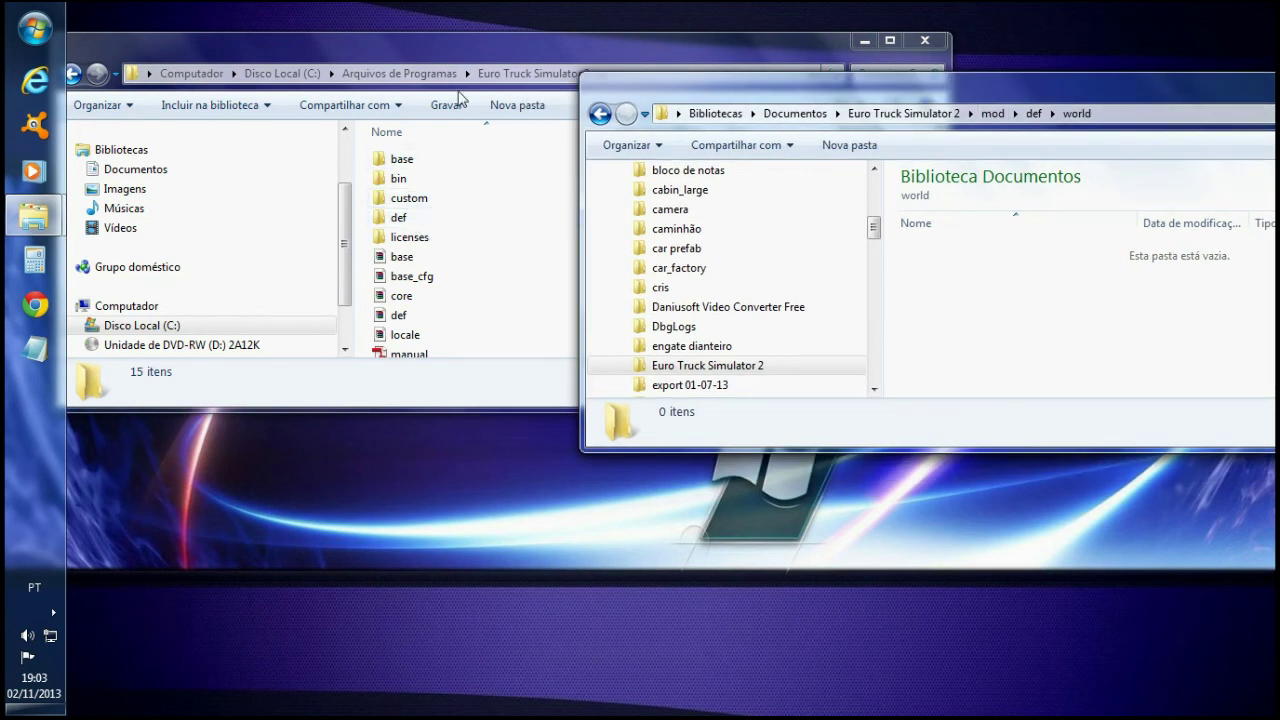
double_click(408, 222)
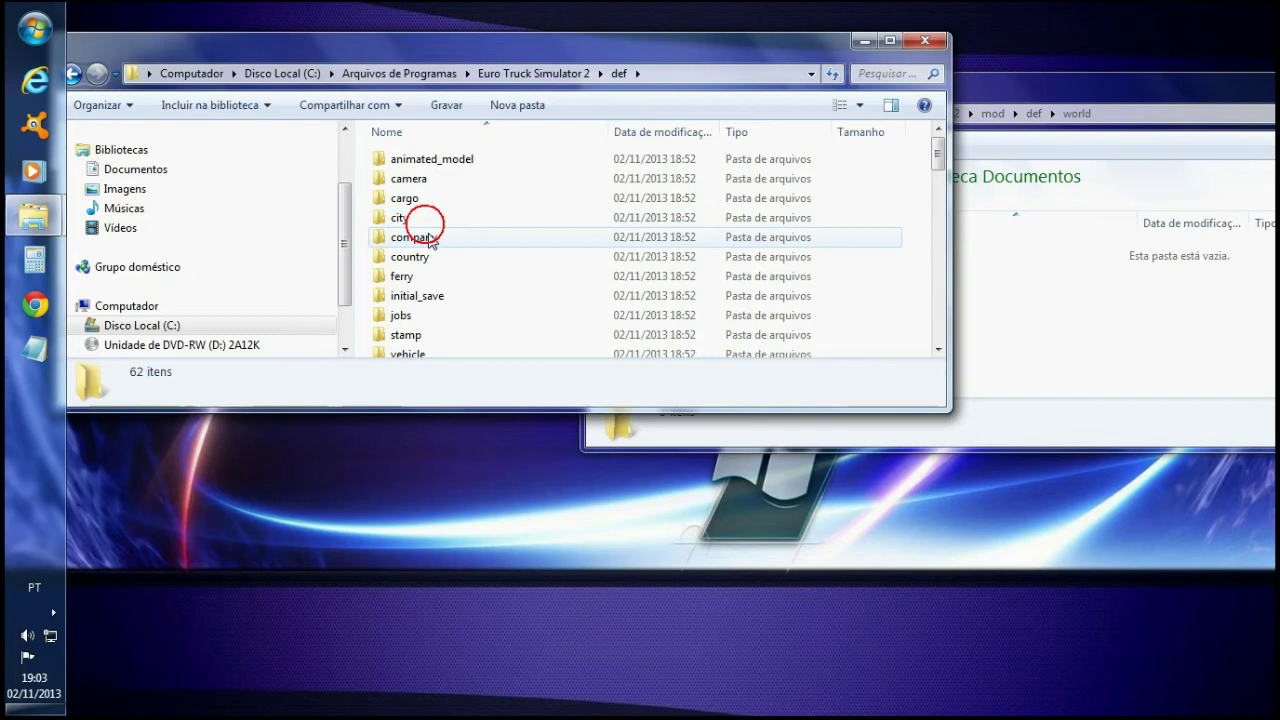
scroll(455, 257, down, 2)
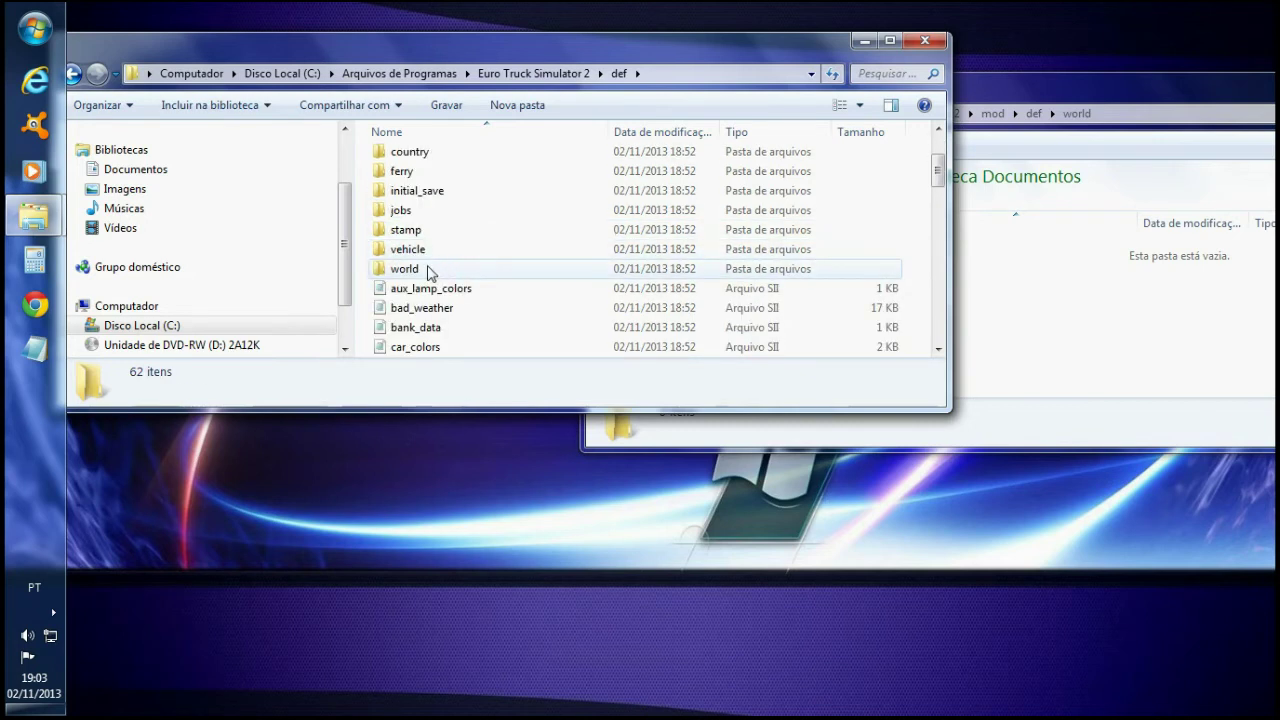
click(426, 268)
double_click(426, 268)
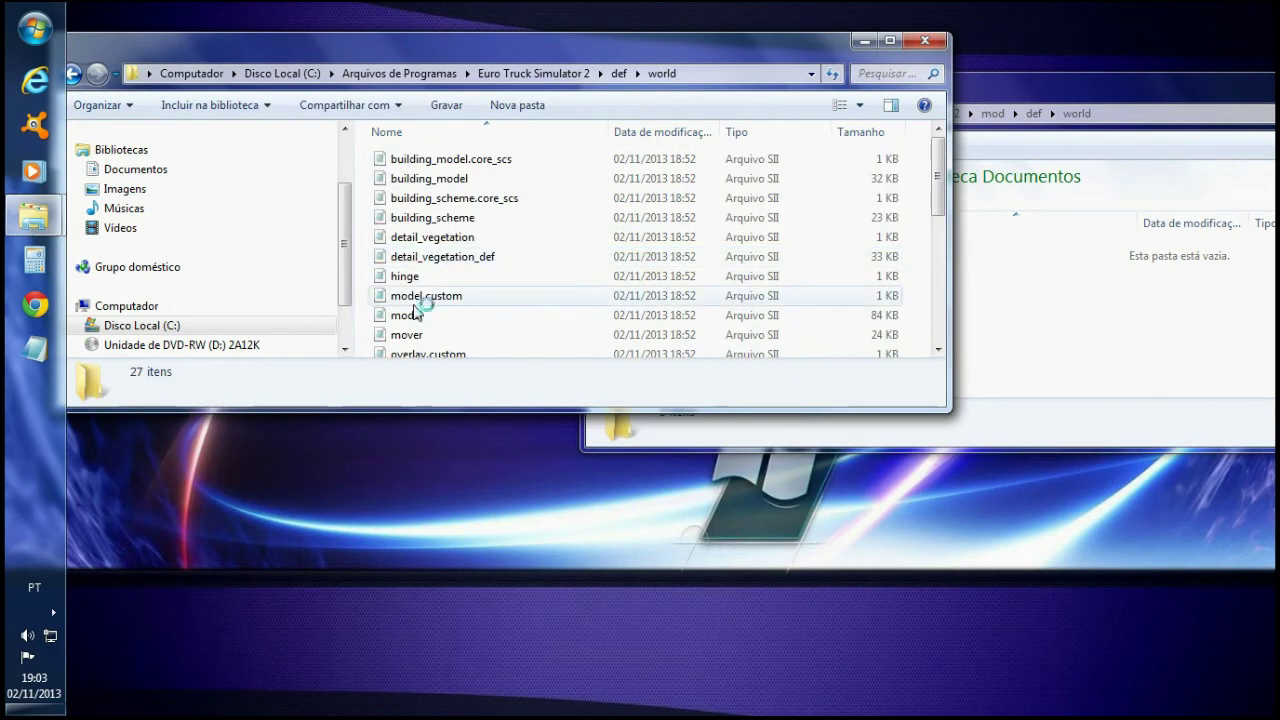
Step: Copy the road_look file from the program folder's def > world into the mod folder's def > world
scroll(427, 308, down, 2)
scroll(426, 310, down, 1)
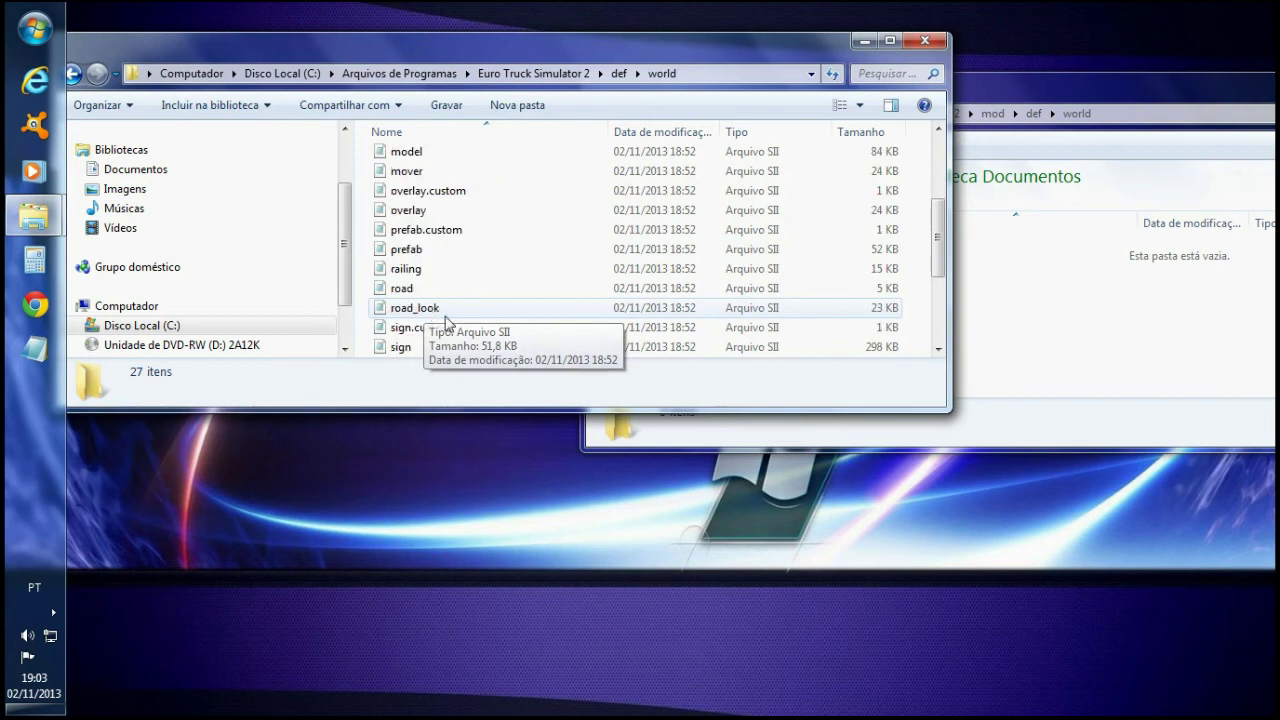
scroll(430, 320, down, 3)
scroll(418, 279, up, 1)
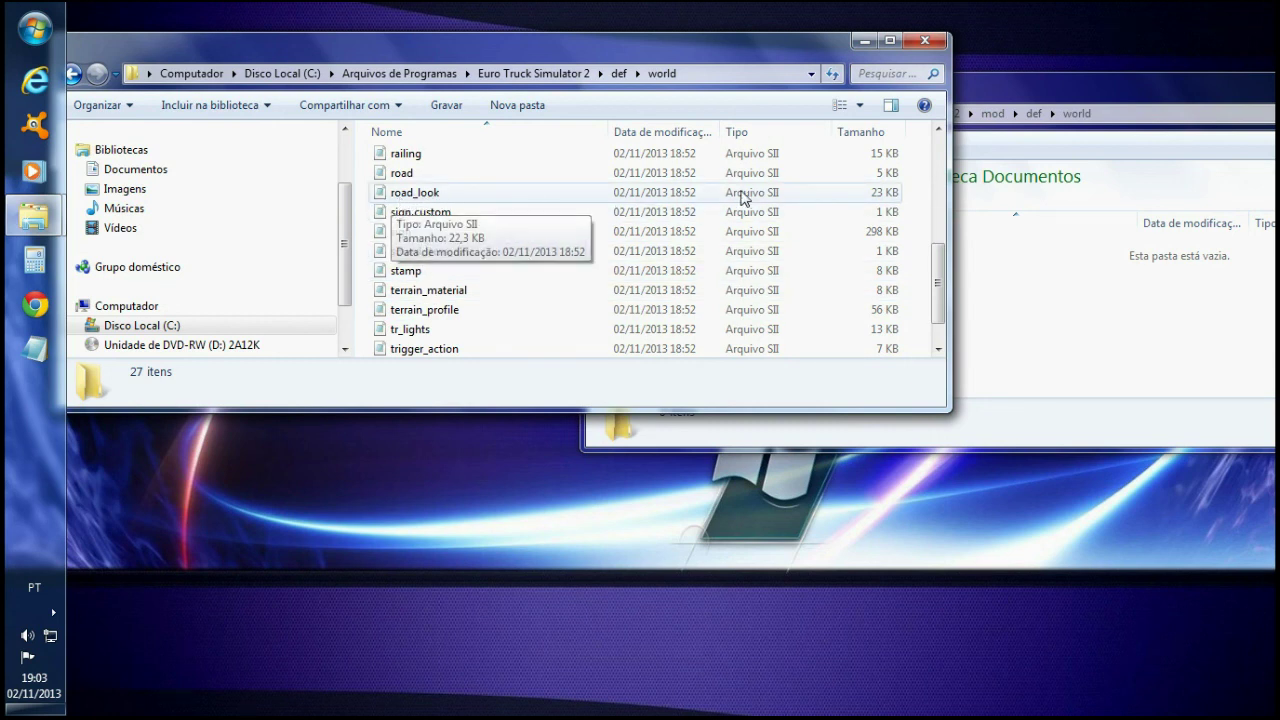
right_click(392, 196)
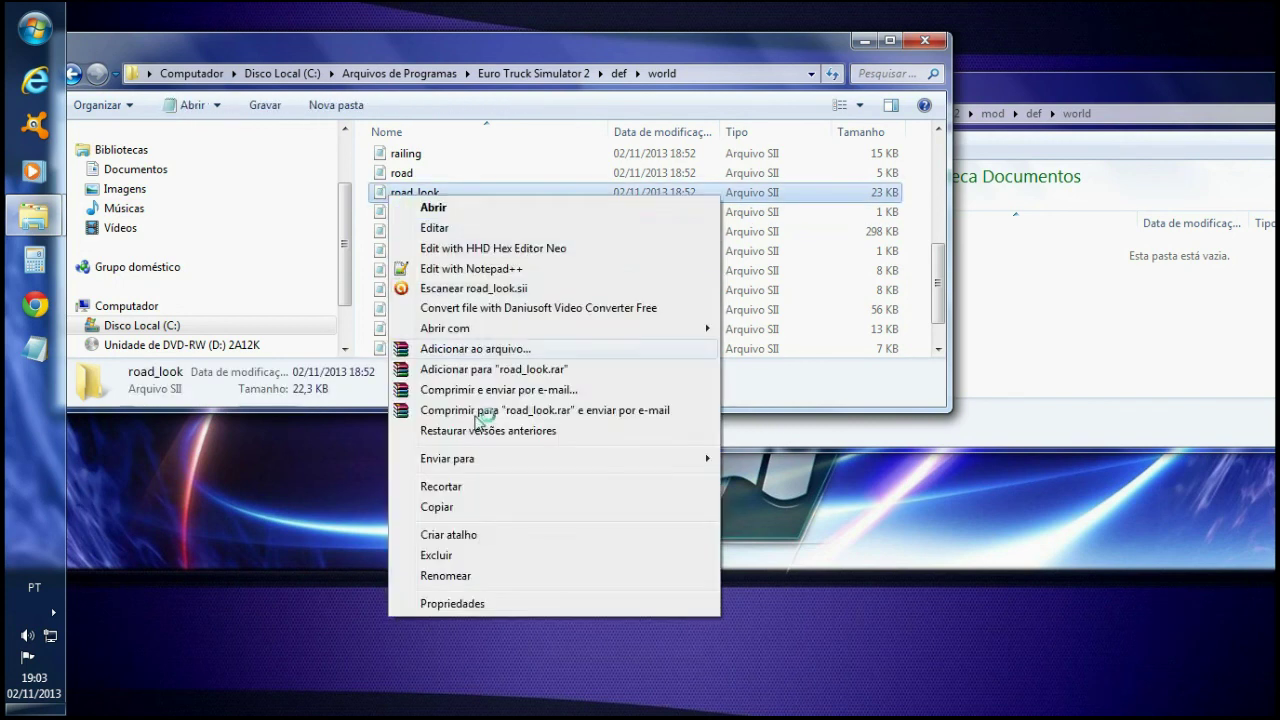
click(486, 507)
click(1023, 337)
right_click(973, 323)
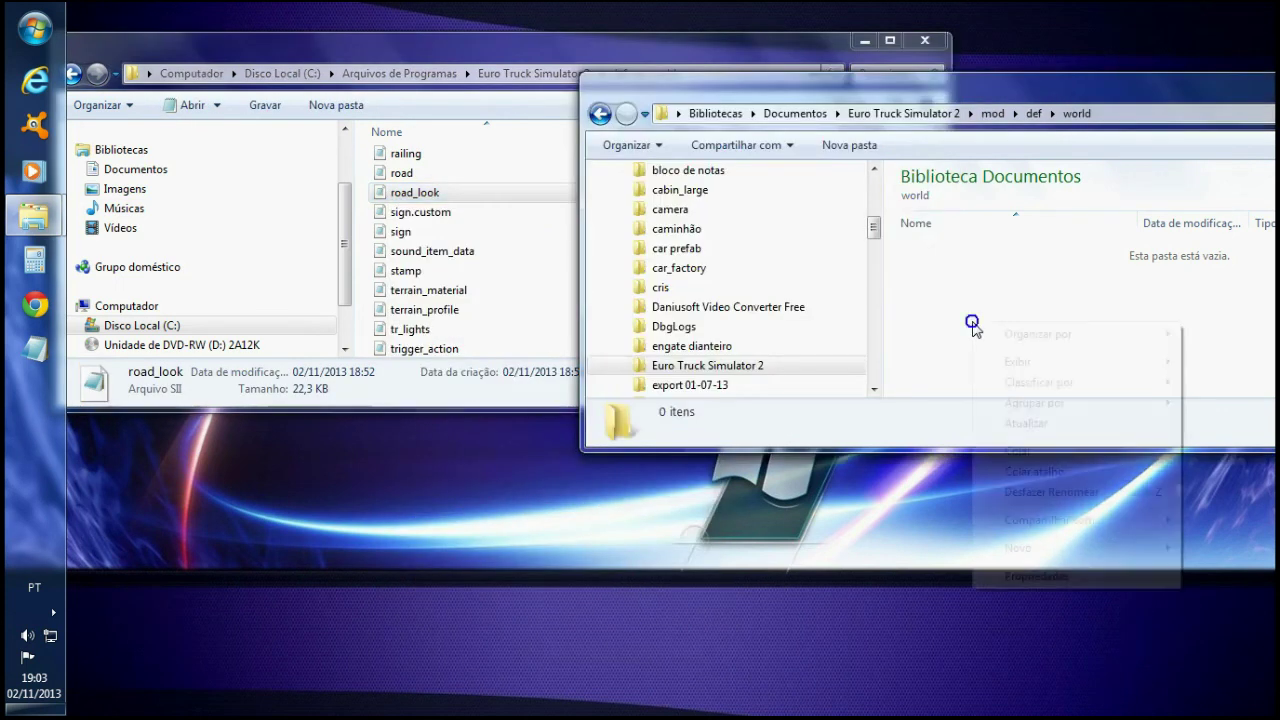
click(1036, 452)
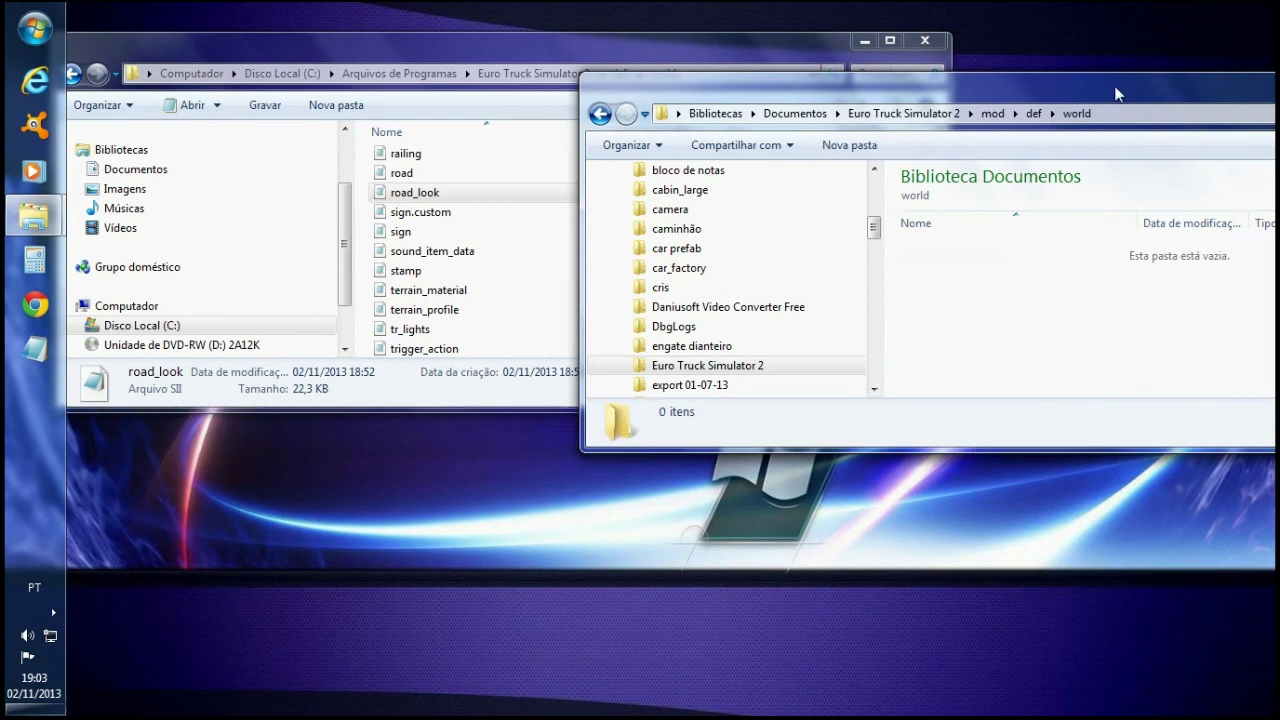
Step: Close the program folder window and reposition the mod > def > world window so it is fully in view
drag(1116, 93, 1082, 101)
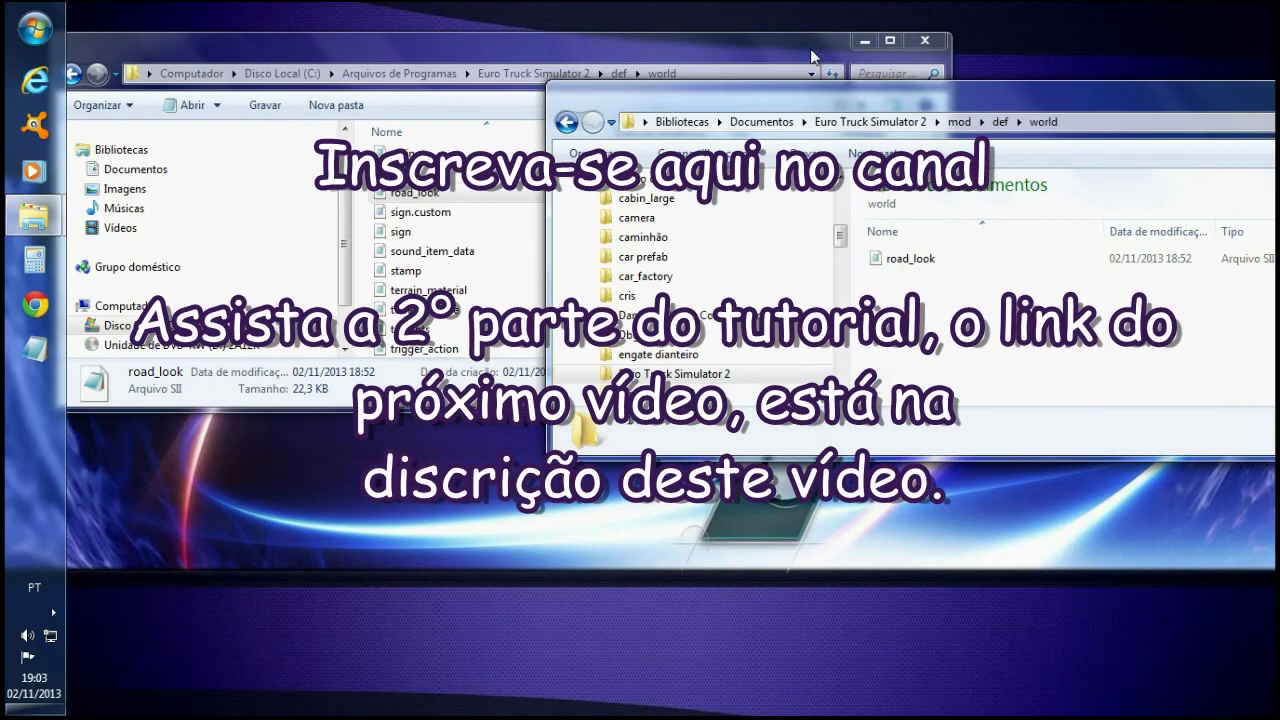
drag(905, 48, 812, 57)
click(845, 54)
drag(860, 92, 653, 82)
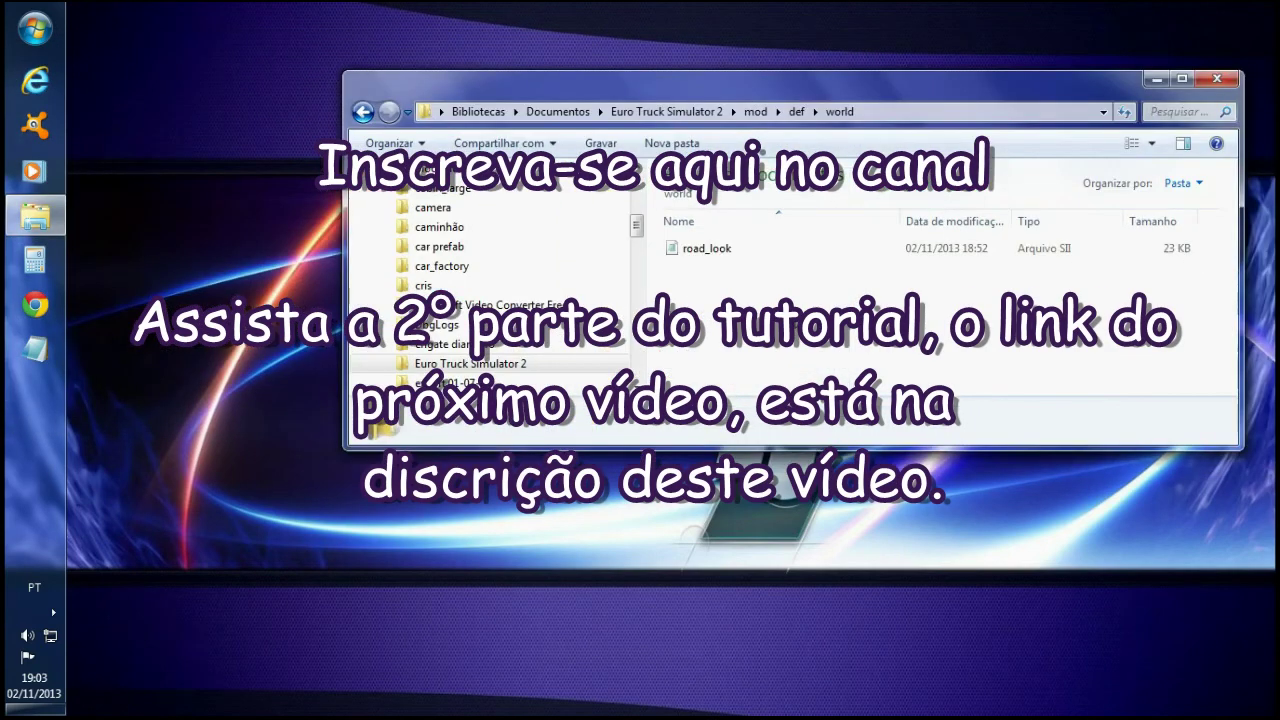
Step: Open the road_look file in the mod folder's def > world folder
right_click(689, 247)
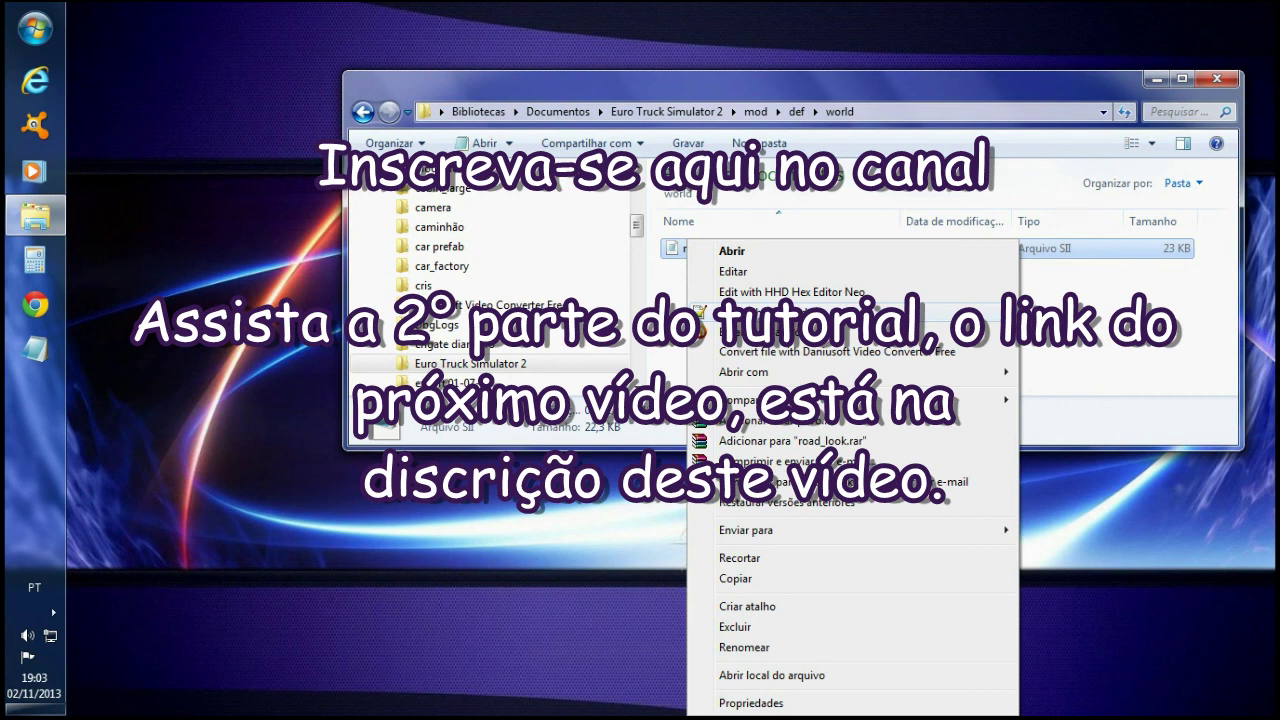
click(830, 251)
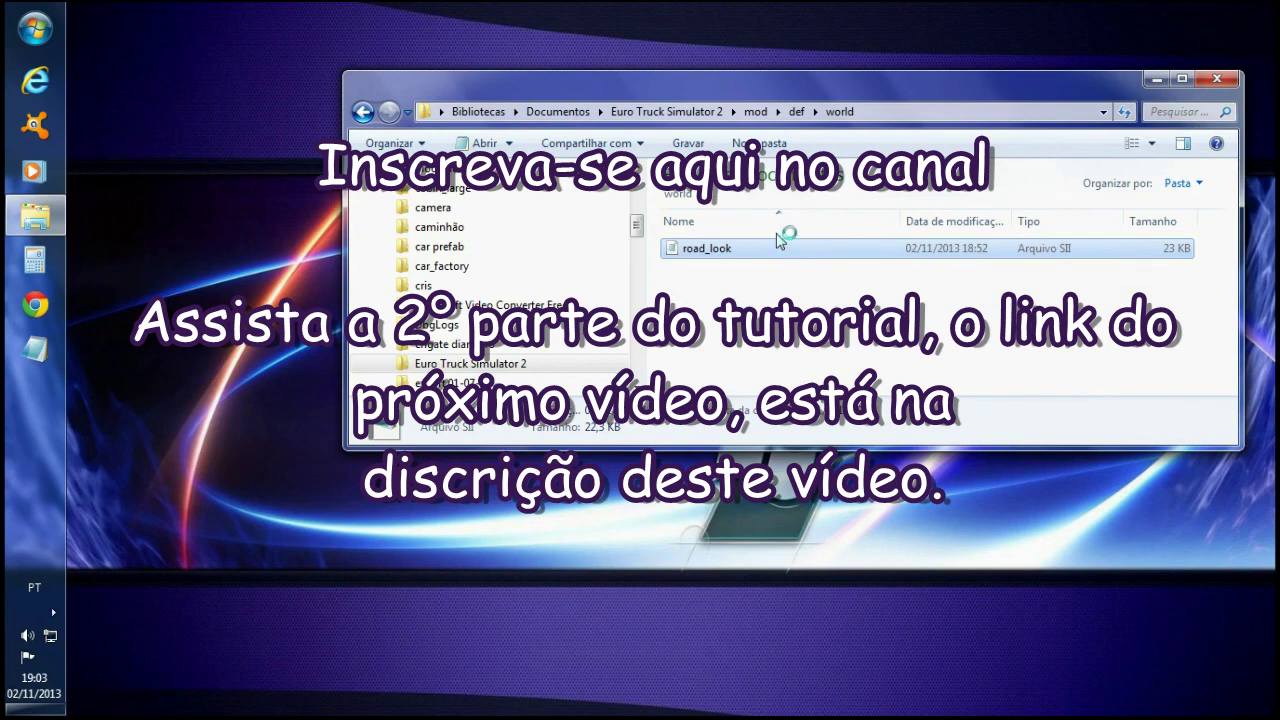